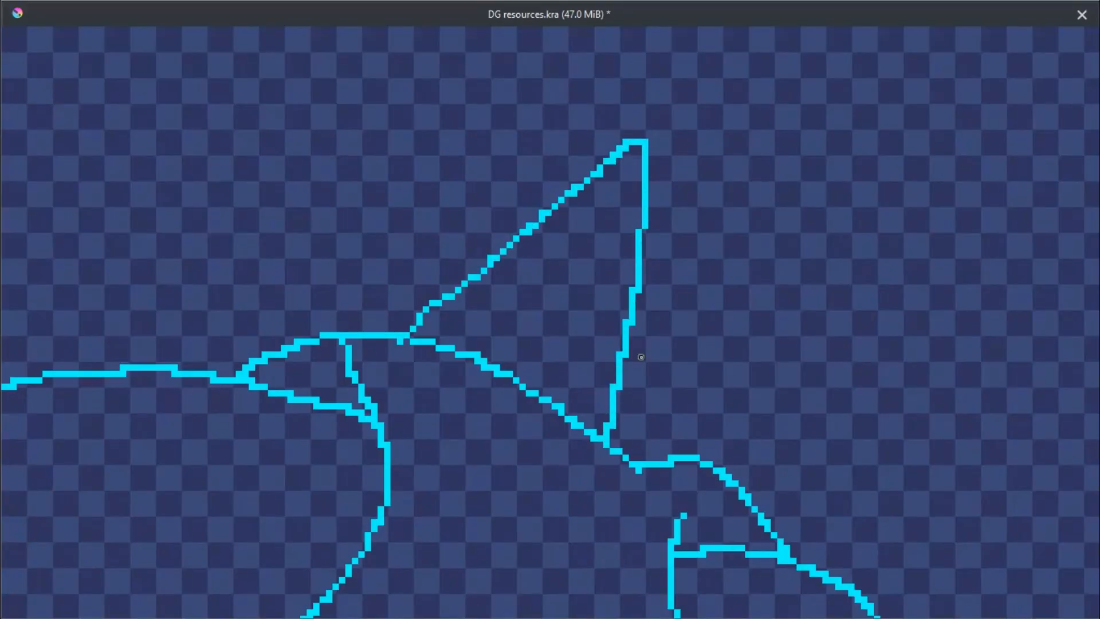
Sketch the thin cyan outlines around the horn and the creature's upper back
{"action": "left_click_drag", "start_coordinate": [560, 369], "coordinate": [268, 326]}
{"action": "scroll", "coordinate": [368, 344], "scroll_direction": "up", "scroll_amount": 1}
{"action": "mouse_move", "coordinate": [596, 263]}
{"action": "left_mouse_down"}
{"action": "mouse_move", "coordinate": [448, 368]}
{"action": "mouse_move", "coordinate": [316, 396]}
{"action": "left_mouse_up"}
{"action": "scroll", "coordinate": [321, 390], "scroll_direction": "down", "scroll_amount": 2}
{"action": "mouse_move", "coordinate": [406, 354]}
{"action": "left_mouse_down"}
{"action": "mouse_move", "coordinate": [520, 342]}
{"action": "mouse_move", "coordinate": [600, 506]}
{"action": "left_mouse_up"}
{"action": "scroll", "coordinate": [546, 513], "scroll_direction": "up", "scroll_amount": 1}
Add the cyan contour lines of the curled limb on the creature's lower body and close its inner shapes
{"action": "left_click_drag", "start_coordinate": [537, 212], "coordinate": [402, 117]}
{"action": "left_click_drag", "start_coordinate": [401, 115], "coordinate": [397, 338]}
{"action": "left_click_drag", "start_coordinate": [397, 337], "coordinate": [437, 279]}
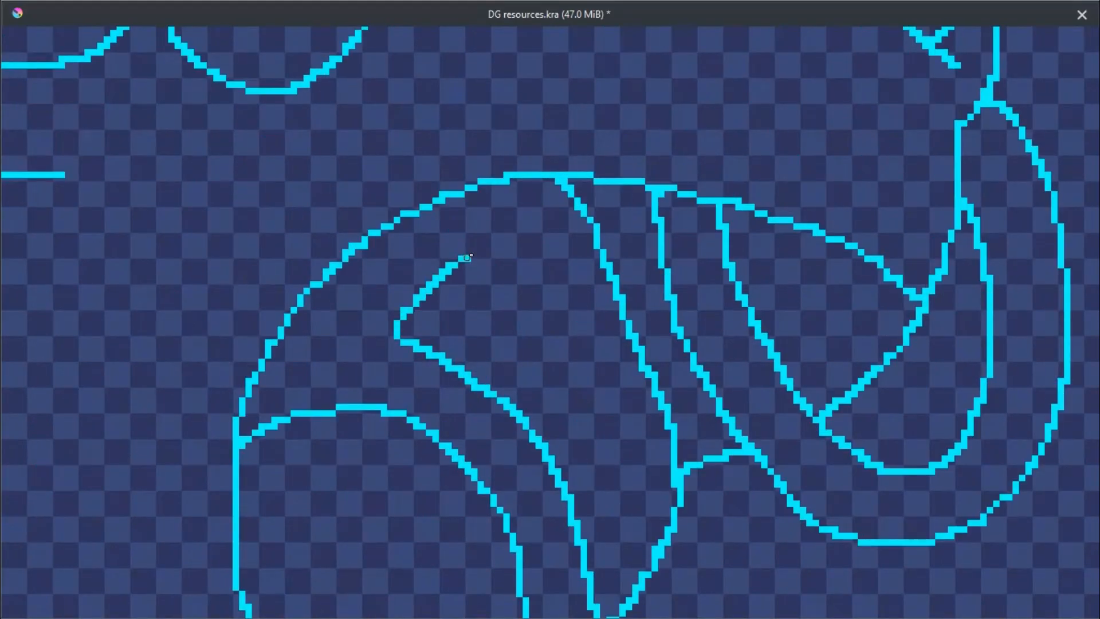
{"action": "left_click_drag", "start_coordinate": [329, 310], "coordinate": [353, 258]}
{"action": "left_click_drag", "start_coordinate": [324, 329], "coordinate": [274, 348]}
{"action": "left_click_drag", "start_coordinate": [590, 229], "coordinate": [479, 236]}
{"action": "scroll", "coordinate": [479, 237], "scroll_direction": "up", "scroll_amount": 1}
{"action": "left_click_drag", "start_coordinate": [565, 203], "coordinate": [523, 314]}
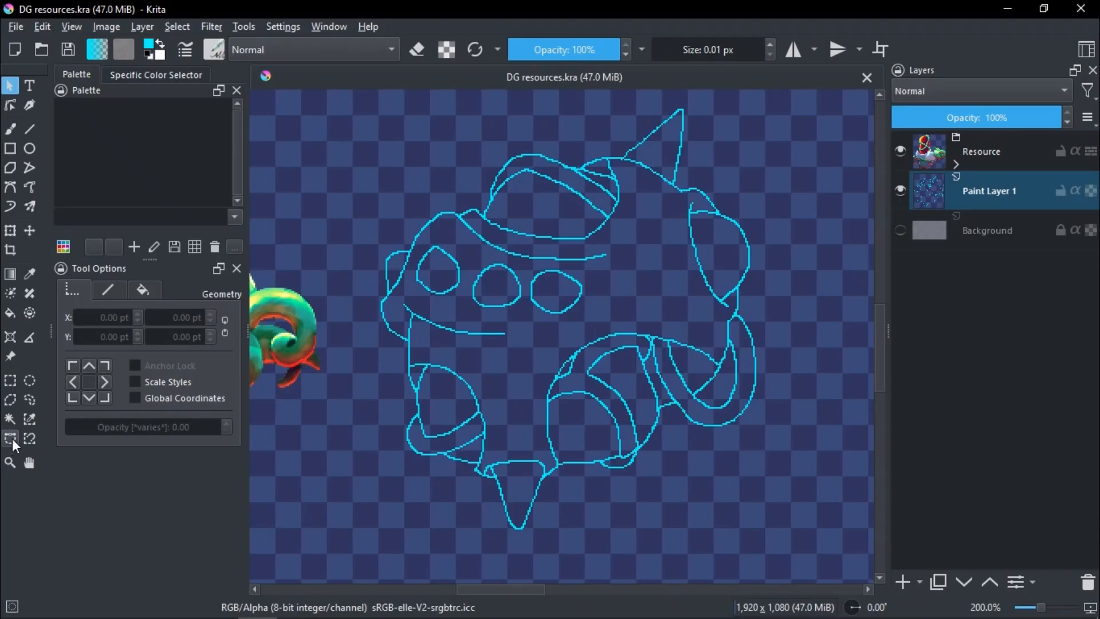
Select the empty area outside the line art with the contiguous selection tool and invert the selection to cover the creature
{"action": "left_click", "coordinate": [16, 424]}
{"action": "left_click", "coordinate": [433, 509]}
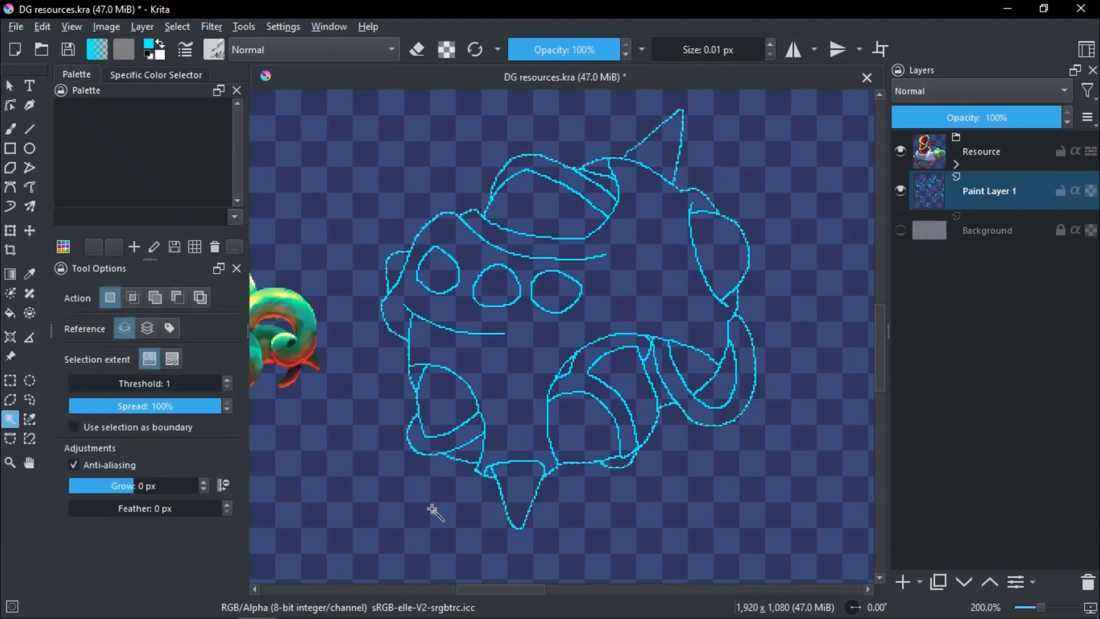
{"action": "right_click", "coordinate": [451, 379]}
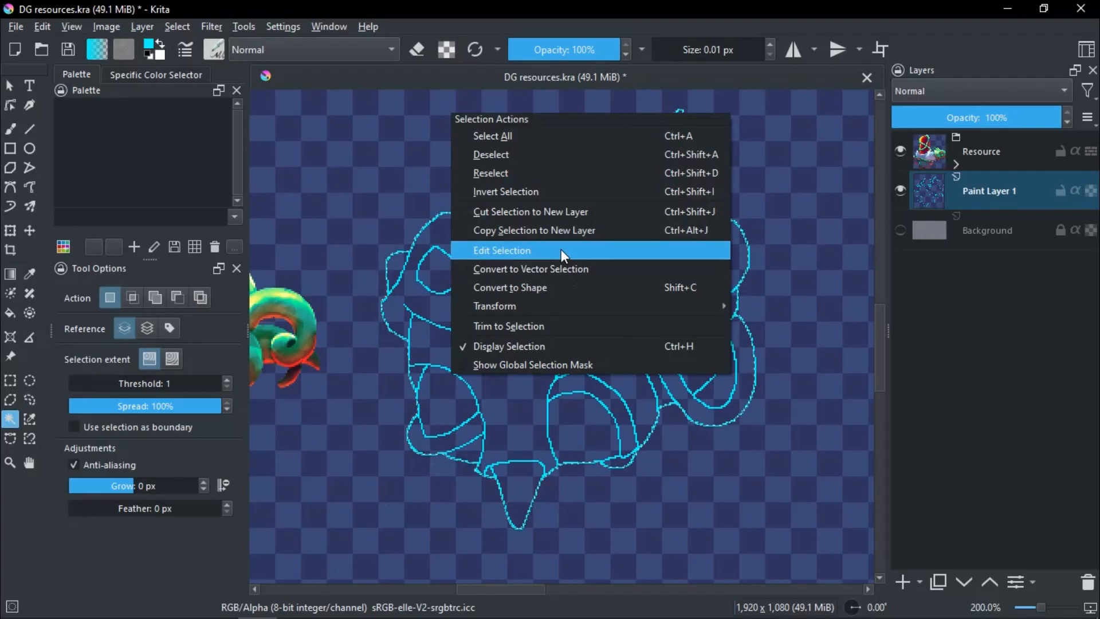
{"action": "left_click", "coordinate": [507, 192]}
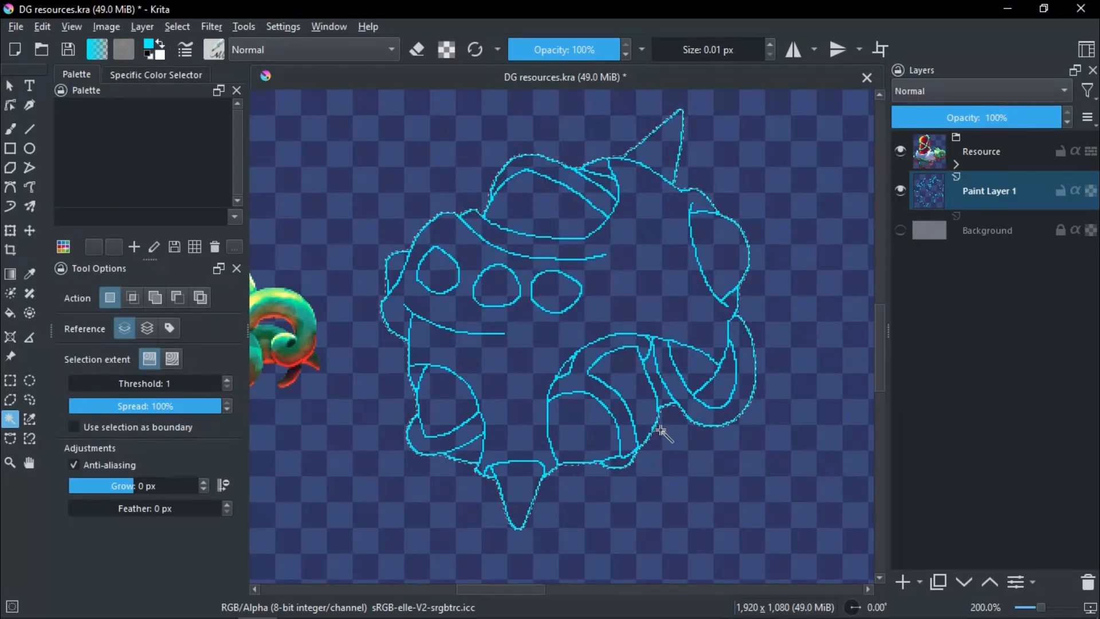
Add a local selection to Paint Layer 1 from the inverted silhouette selection and select Selection 1
{"action": "scroll", "coordinate": [663, 434], "scroll_direction": "up", "scroll_amount": 1}
{"action": "scroll", "coordinate": [660, 441], "scroll_direction": "down", "scroll_amount": 1}
{"action": "scroll", "coordinate": [659, 441], "scroll_direction": "up", "scroll_amount": 1}
{"action": "right_click", "coordinate": [986, 192]}
{"action": "mouse_move", "coordinate": [892, 496]}
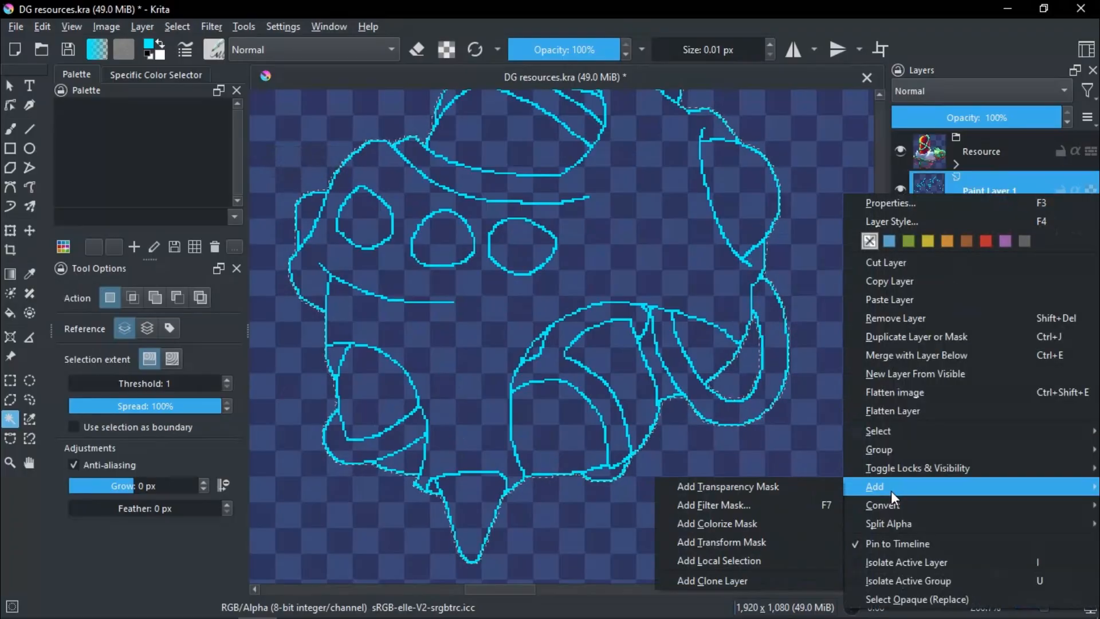
{"action": "left_click", "coordinate": [718, 561]}
{"action": "left_click", "coordinate": [1007, 231]}
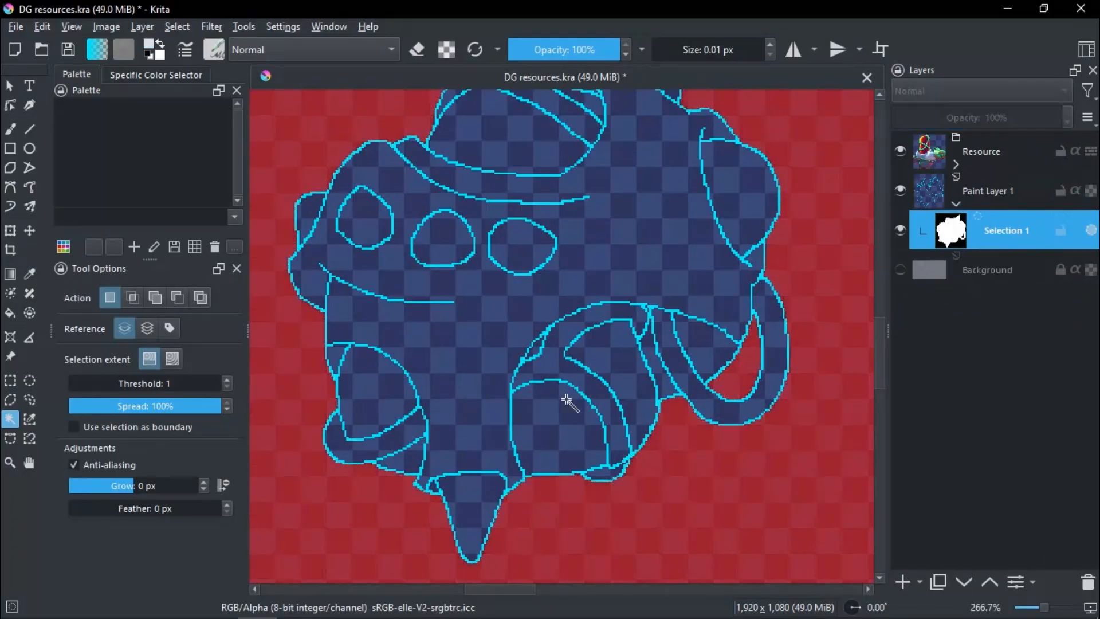
Add a new paint layer above Paint Layer 1 and set the Basic-1 brush to mid grey at 187 px
{"action": "scroll", "coordinate": [604, 393], "scroll_direction": "down", "scroll_amount": 4}
{"action": "scroll", "coordinate": [573, 401], "scroll_direction": "up", "scroll_amount": 4}
{"action": "key", "text": "b"}
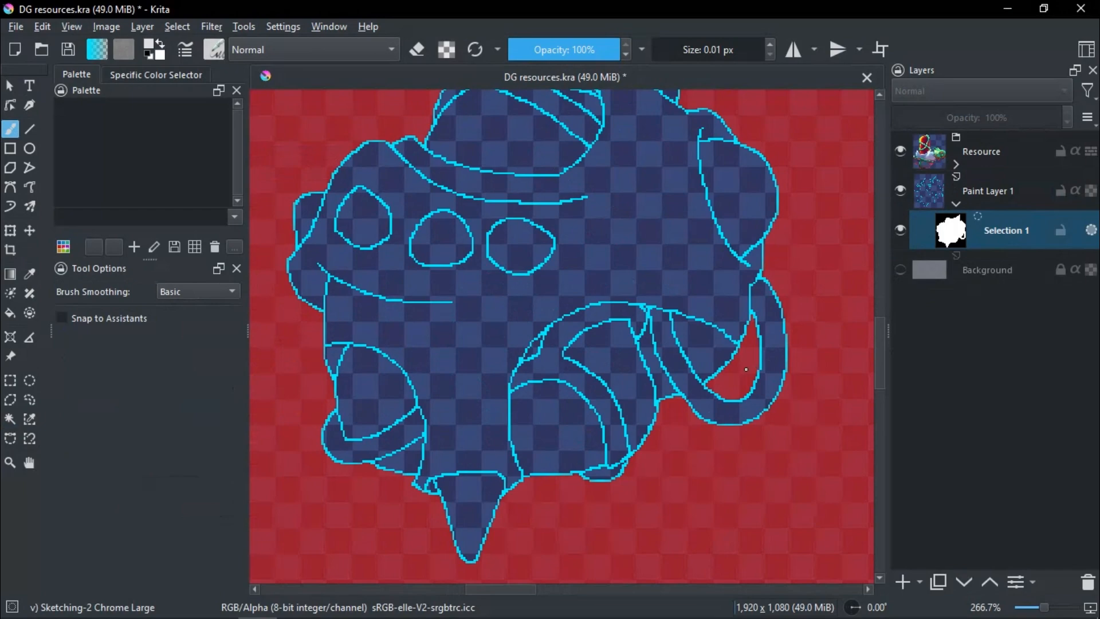
{"action": "scroll", "coordinate": [743, 370], "scroll_direction": "up", "scroll_amount": 2}
{"action": "key", "text": "e"}
{"action": "left_click", "coordinate": [909, 584]}
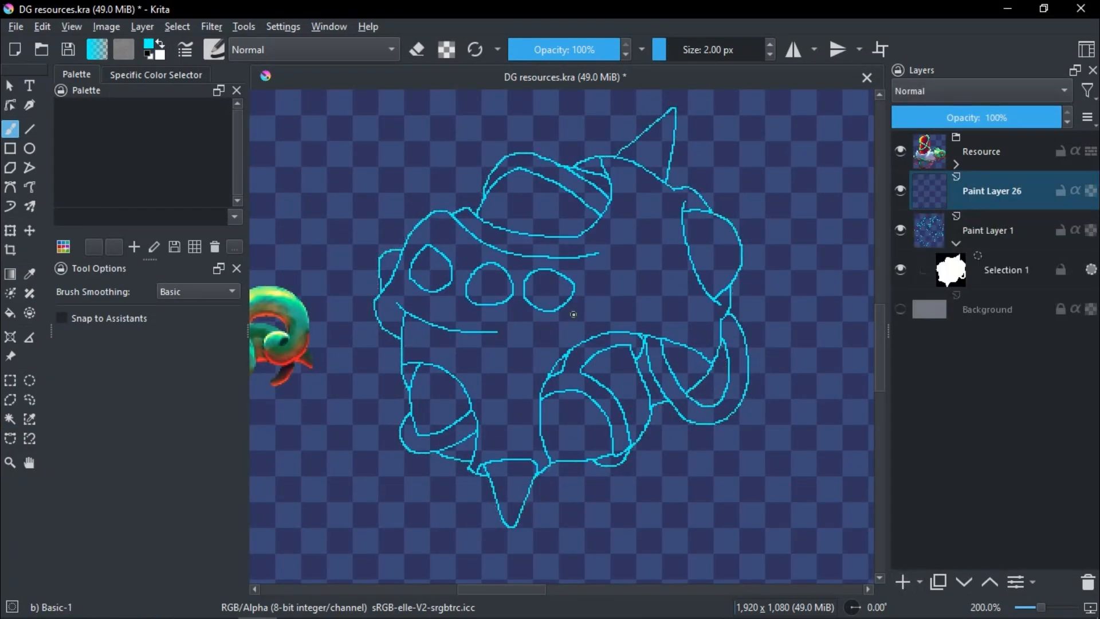
{"action": "right_click", "coordinate": [574, 314]}
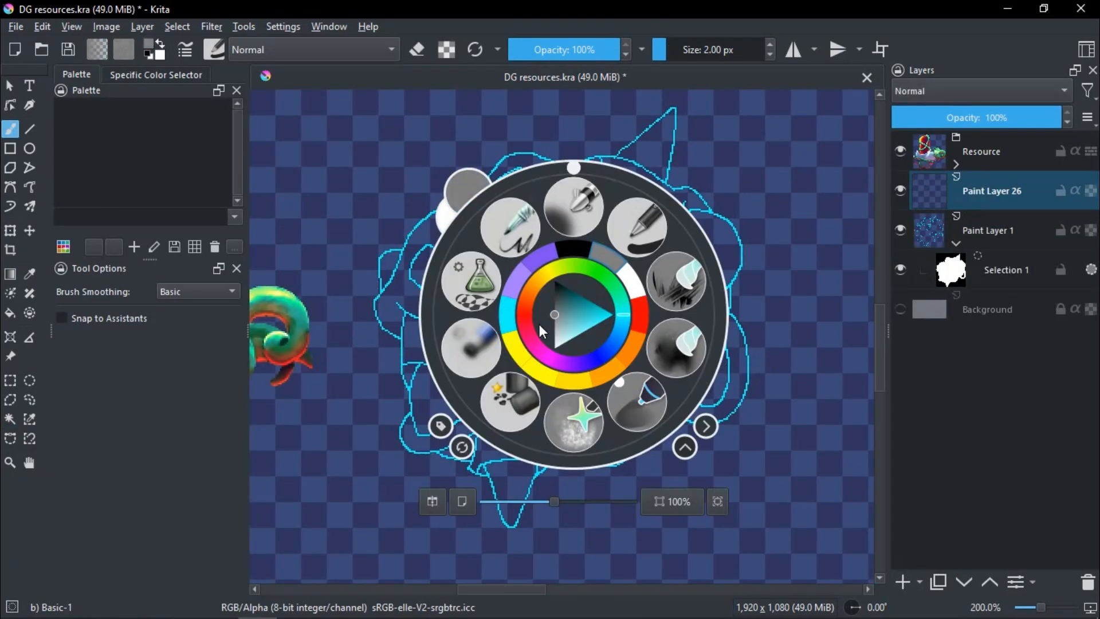
{"action": "left_click", "coordinate": [620, 267]}
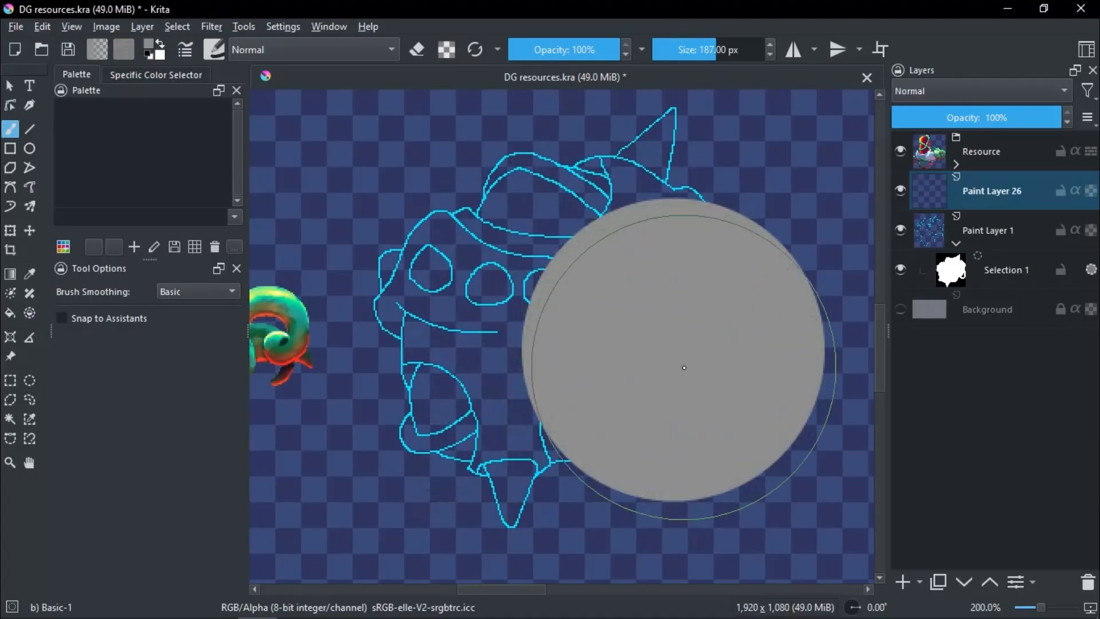
Move Selection 1 onto Paint Layer 26 to fill the silhouette solid grey, and place Paint Layer 1 above it
{"action": "left_click_drag", "start_coordinate": [1007, 270], "coordinate": [991, 191]}
{"action": "left_click_drag", "start_coordinate": [633, 241], "coordinate": [431, 443]}
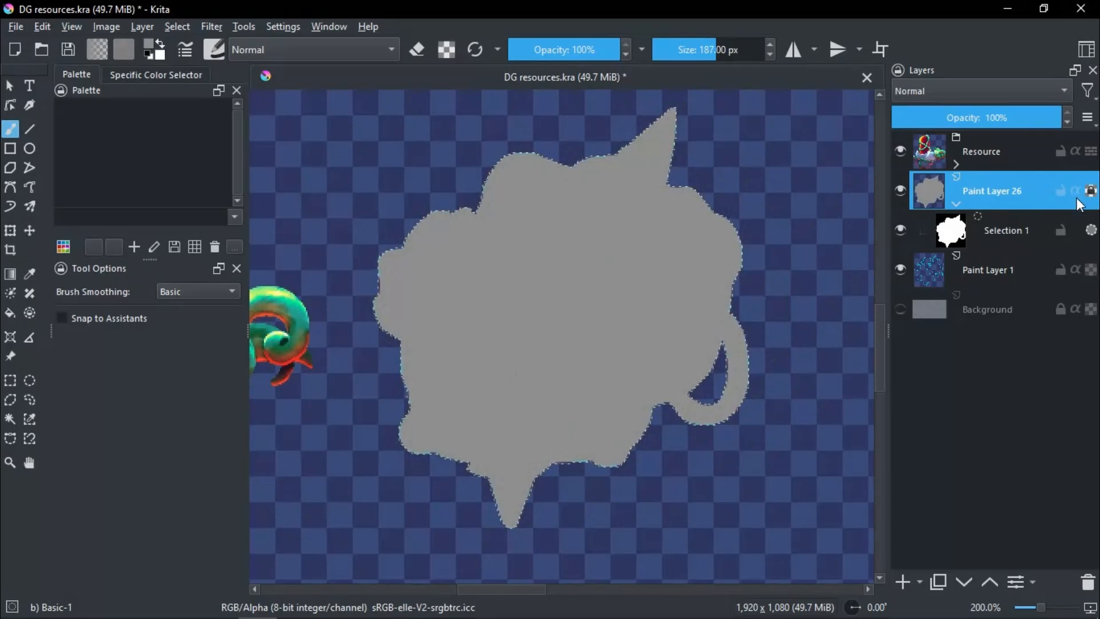
{"action": "left_click_drag", "start_coordinate": [1008, 282], "coordinate": [997, 174]}
{"action": "left_click", "coordinate": [992, 230]}
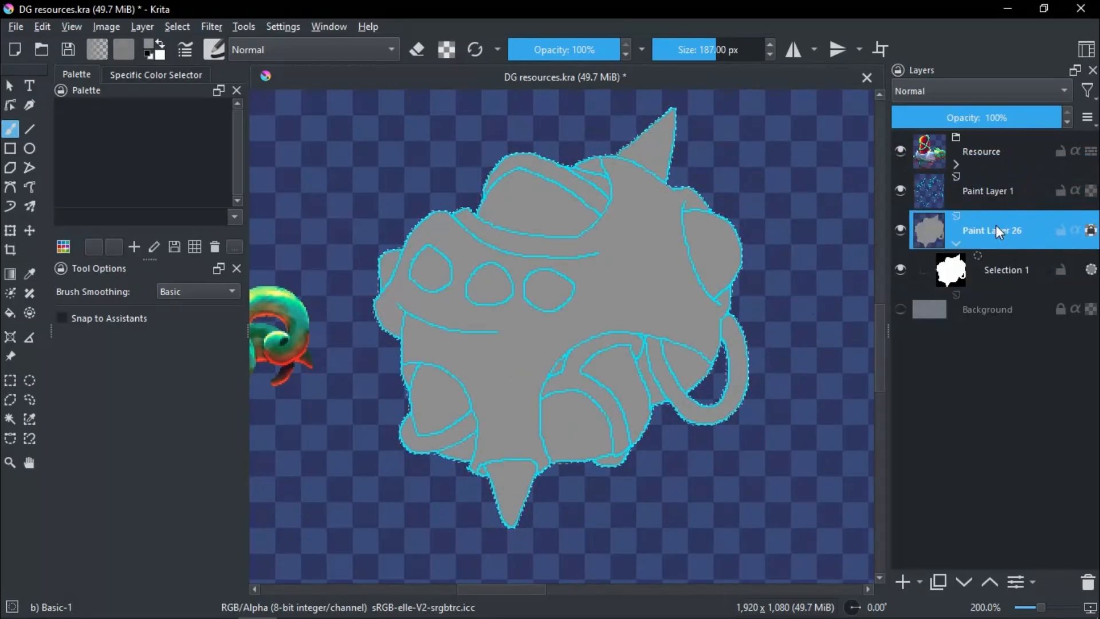
Shade the grey silhouette with the Airbrush Soft brush, from dark at the underside to light at the upper side
{"action": "key", "text": "shift+i"}
{"action": "left_click", "coordinate": [544, 296]}
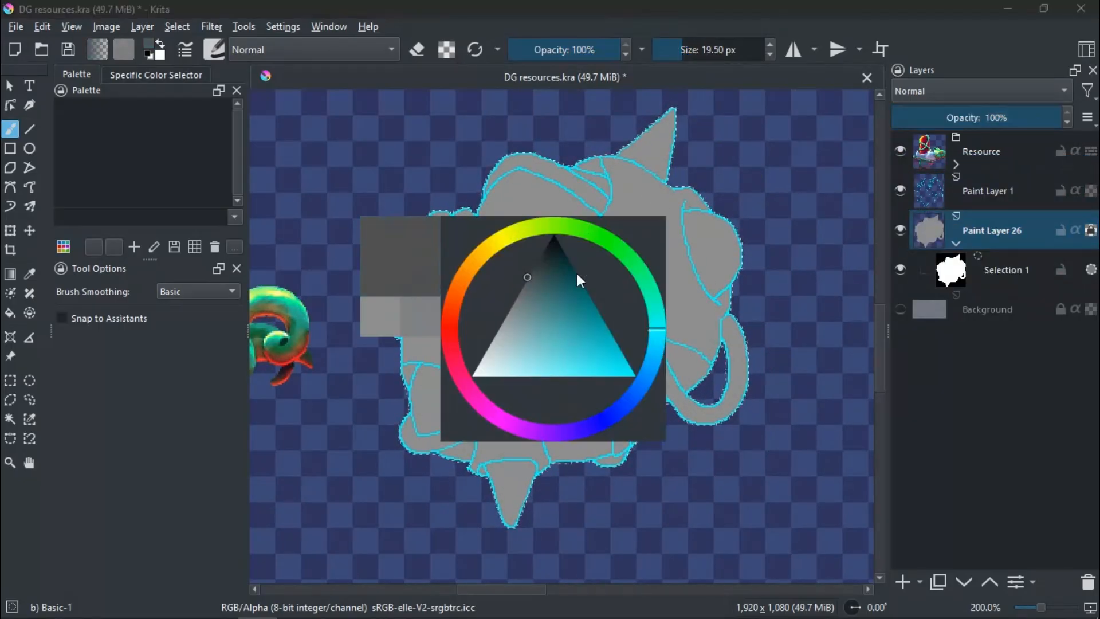
{"action": "right_click", "coordinate": [644, 321]}
{"action": "left_click", "coordinate": [563, 308]}
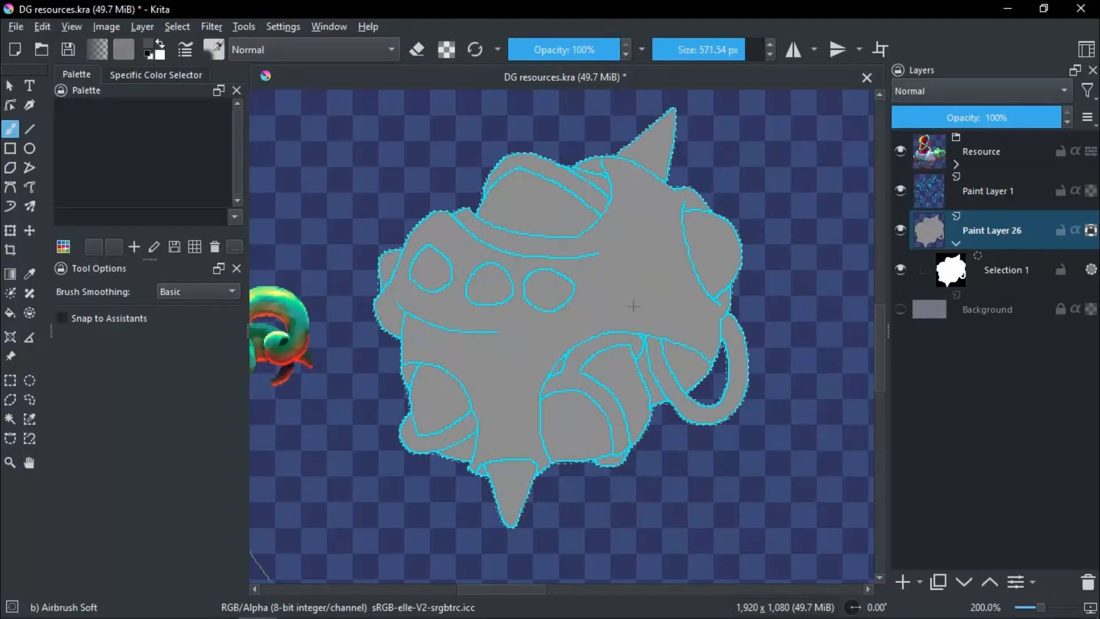
{"action": "mouse_move", "coordinate": [546, 465]}
{"action": "left_mouse_down"}
{"action": "mouse_move", "coordinate": [460, 369]}
{"action": "mouse_move", "coordinate": [604, 377]}
{"action": "mouse_move", "coordinate": [720, 337]}
{"action": "mouse_move", "coordinate": [738, 400]}
{"action": "mouse_move", "coordinate": [628, 252]}
{"action": "left_mouse_up"}
{"action": "key", "text": "shift+i"}
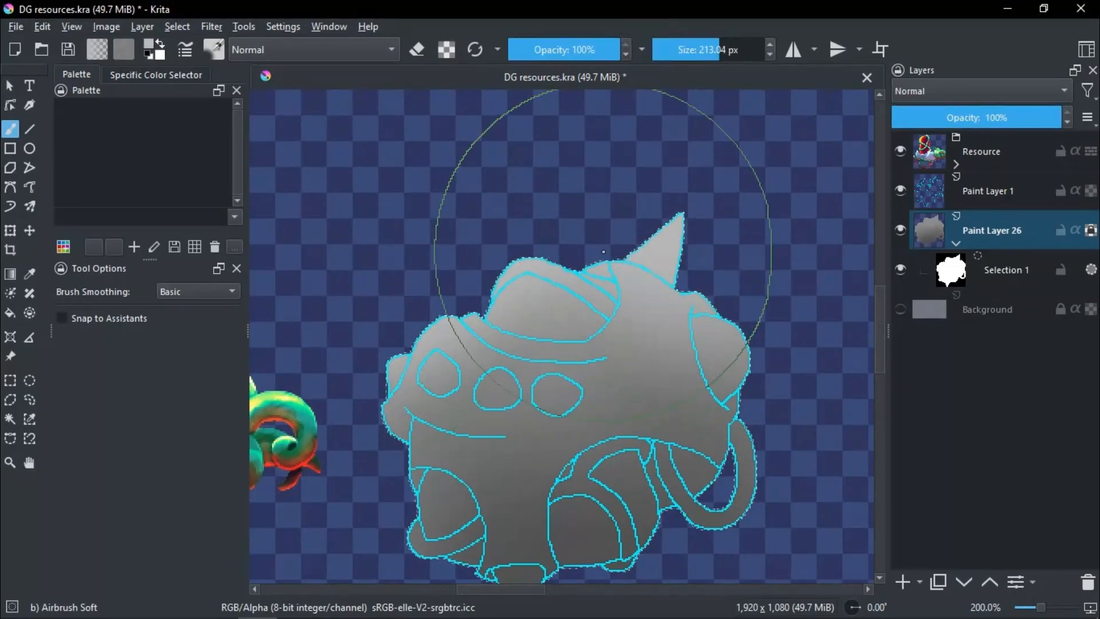
{"action": "scroll", "coordinate": [528, 268], "scroll_direction": "down", "scroll_amount": 3}
Lower the line art layer's opacity to 24% and reselect Paint Layer 26
{"action": "left_click", "coordinate": [987, 191]}
{"action": "left_click_drag", "start_coordinate": [963, 118], "coordinate": [934, 113]}
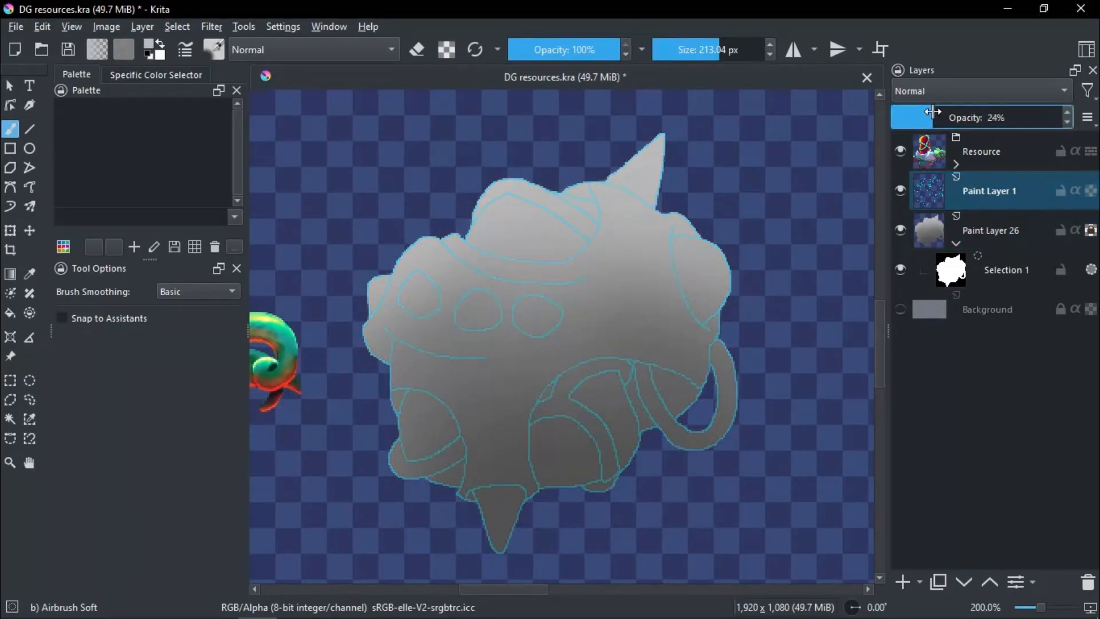
{"action": "left_click", "coordinate": [988, 229]}
Paint dark grey shadows along the tail loop's underside and around the arches of the curled limb
{"action": "scroll", "coordinate": [682, 435], "scroll_direction": "up", "scroll_amount": 4}
{"action": "key", "text": "Tab"}
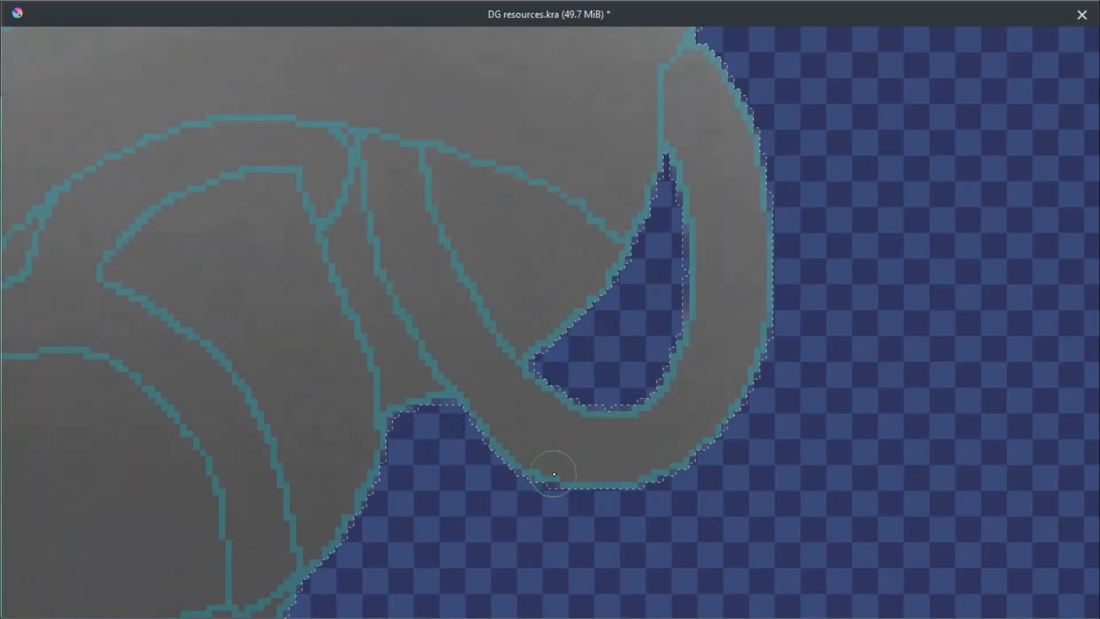
{"action": "scroll", "coordinate": [724, 413], "scroll_direction": "down", "scroll_amount": 3}
{"action": "scroll", "coordinate": [621, 561], "scroll_direction": "up", "scroll_amount": 3}
{"action": "left_click_drag", "start_coordinate": [622, 560], "coordinate": [570, 566]}
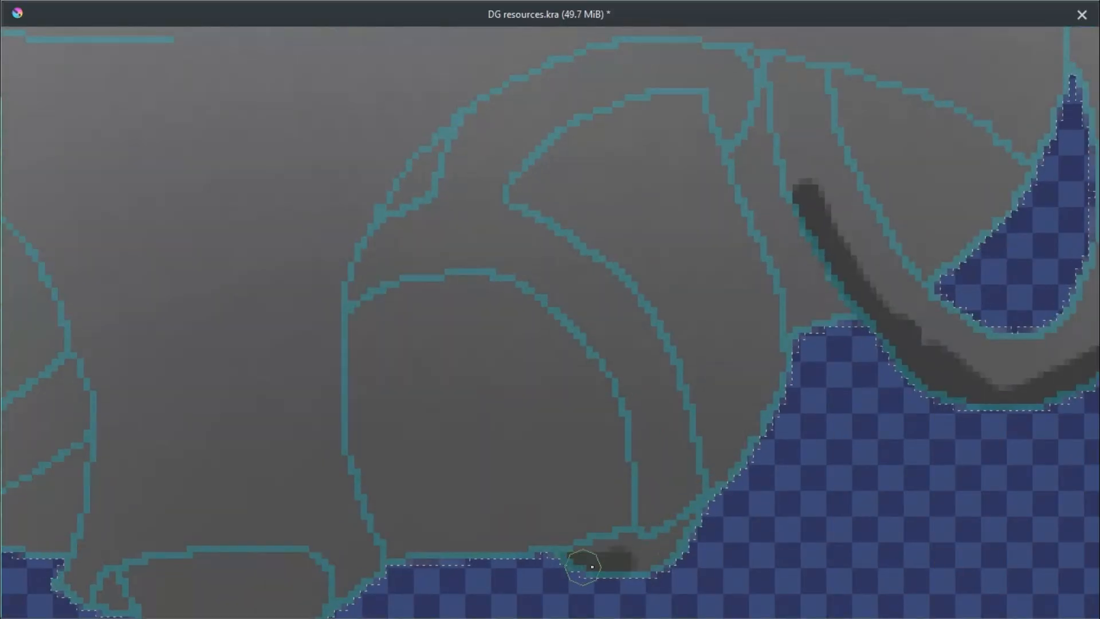
{"action": "scroll", "coordinate": [373, 279], "scroll_direction": "down", "scroll_amount": 3}
{"action": "left_click_drag", "start_coordinate": [461, 258], "coordinate": [508, 191]}
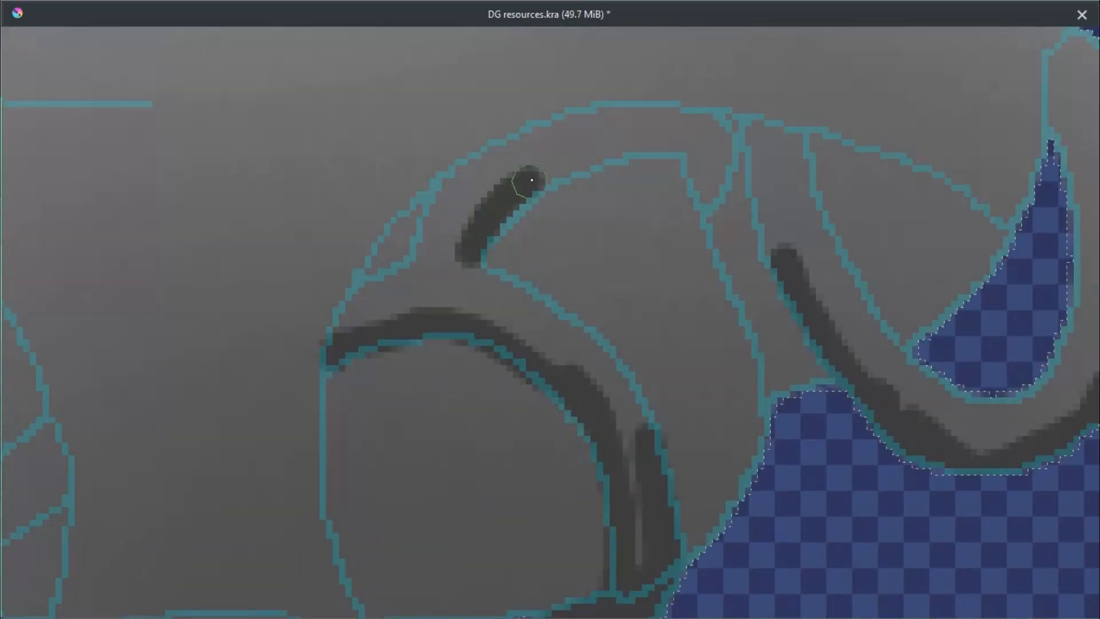
Extend the dark grey shadows along the body edge above the curled limb and under the mouth line
{"action": "scroll", "coordinate": [659, 221], "scroll_direction": "up", "scroll_amount": 3}
{"action": "scroll", "coordinate": [471, 349], "scroll_direction": "down", "scroll_amount": 3}
{"action": "scroll", "coordinate": [576, 516], "scroll_direction": "down", "scroll_amount": 2}
{"action": "scroll", "coordinate": [848, 398], "scroll_direction": "up", "scroll_amount": 3}
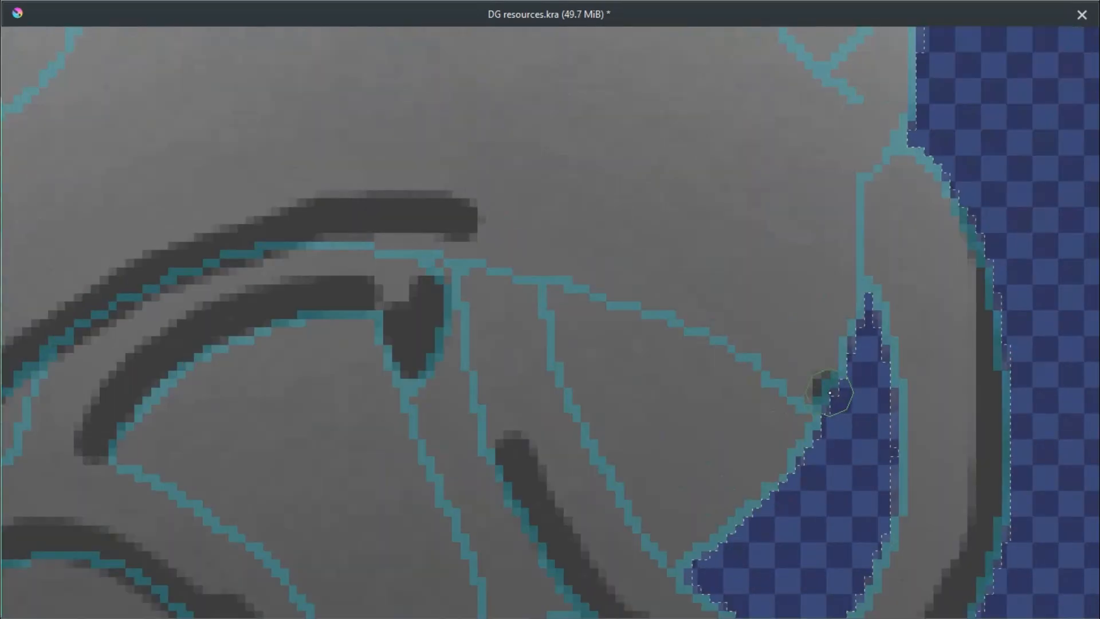
{"action": "scroll", "coordinate": [847, 398], "scroll_direction": "down", "scroll_amount": 3}
{"action": "scroll", "coordinate": [401, 229], "scroll_direction": "up", "scroll_amount": 3}
{"action": "left_click_drag", "start_coordinate": [252, 192], "coordinate": [608, 308]}
Paint light grey highlights along the rim of the rounded plate on the lower front leg
{"action": "scroll", "coordinate": [607, 308], "scroll_direction": "down", "scroll_amount": 3}
{"action": "left_click_drag", "start_coordinate": [202, 216], "coordinate": [393, 262]}
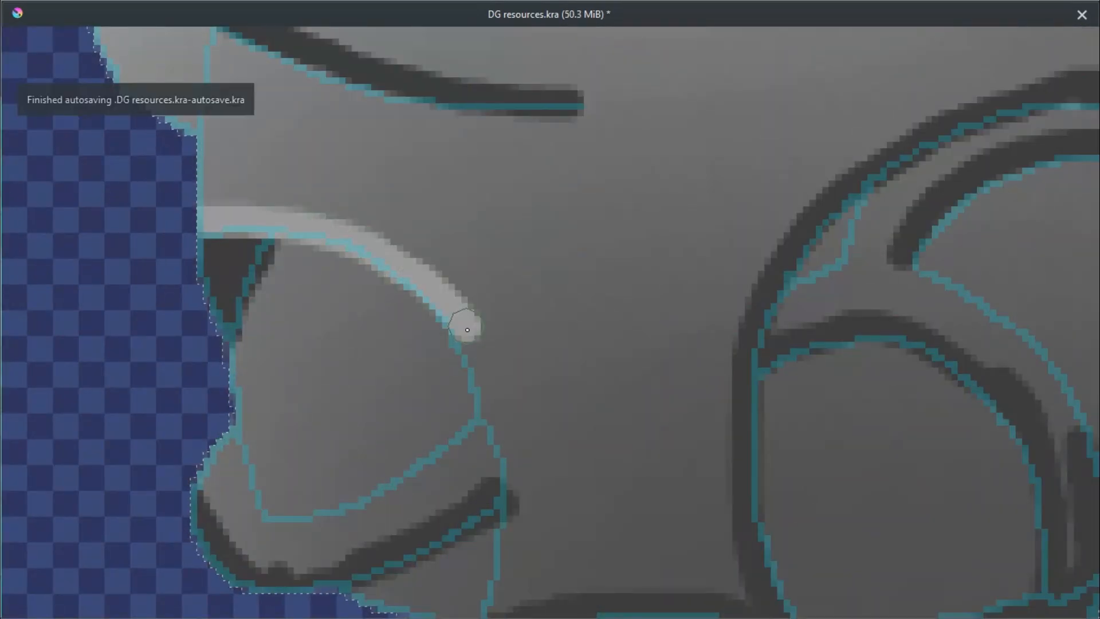
{"action": "scroll", "coordinate": [393, 262], "scroll_direction": "down", "scroll_amount": 2}
{"action": "left_click_drag", "start_coordinate": [442, 326], "coordinate": [300, 386]}
Paint white rim highlights along the visor edges, upper back and base of the horn
{"action": "scroll", "coordinate": [299, 385], "scroll_direction": "up", "scroll_amount": 2}
{"action": "left_click_drag", "start_coordinate": [172, 491], "coordinate": [348, 132]}
{"action": "scroll", "coordinate": [348, 133], "scroll_direction": "up", "scroll_amount": 4}
{"action": "scroll", "coordinate": [391, 503], "scroll_direction": "down", "scroll_amount": 3}
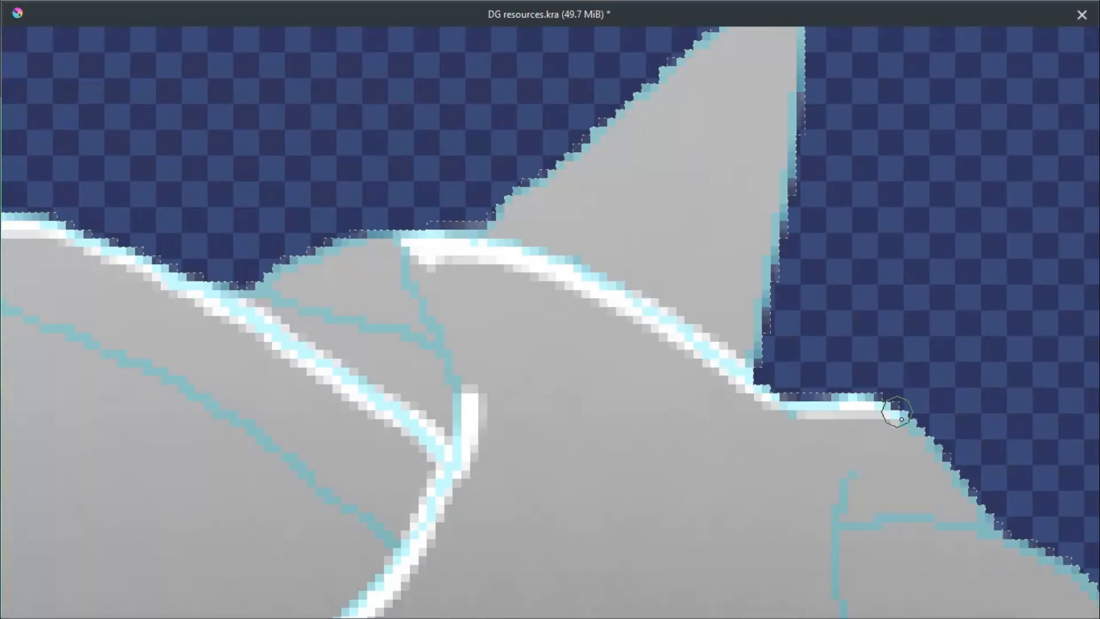
{"action": "scroll", "coordinate": [892, 412], "scroll_direction": "up", "scroll_amount": 3}
{"action": "mouse_move", "coordinate": [439, 117]}
{"action": "left_mouse_down"}
{"action": "mouse_move", "coordinate": [565, 277]}
{"action": "mouse_move", "coordinate": [466, 309]}
{"action": "left_mouse_up"}
Pick light tones and paint light grey fills with white highlights inside the three eyes
{"action": "key", "text": "shift+i"}
{"action": "left_click", "coordinate": [526, 401]}
{"action": "left_click_drag", "start_coordinate": [401, 195], "coordinate": [554, 280]}
{"action": "scroll", "coordinate": [555, 281], "scroll_direction": "down", "scroll_amount": 5}
{"action": "scroll", "coordinate": [319, 262], "scroll_direction": "up", "scroll_amount": 5}
{"action": "mouse_move", "coordinate": [319, 263]}
{"action": "left_mouse_down"}
{"action": "mouse_move", "coordinate": [754, 364]}
{"action": "mouse_move", "coordinate": [687, 366]}
{"action": "left_mouse_up"}
{"action": "scroll", "coordinate": [360, 322], "scroll_direction": "down", "scroll_amount": 2}
{"action": "scroll", "coordinate": [360, 322], "scroll_direction": "up", "scroll_amount": 2}
Paint dark grey shadow rings around the outlines of the three eyes
{"action": "left_click_drag", "start_coordinate": [221, 201], "coordinate": [425, 206]}
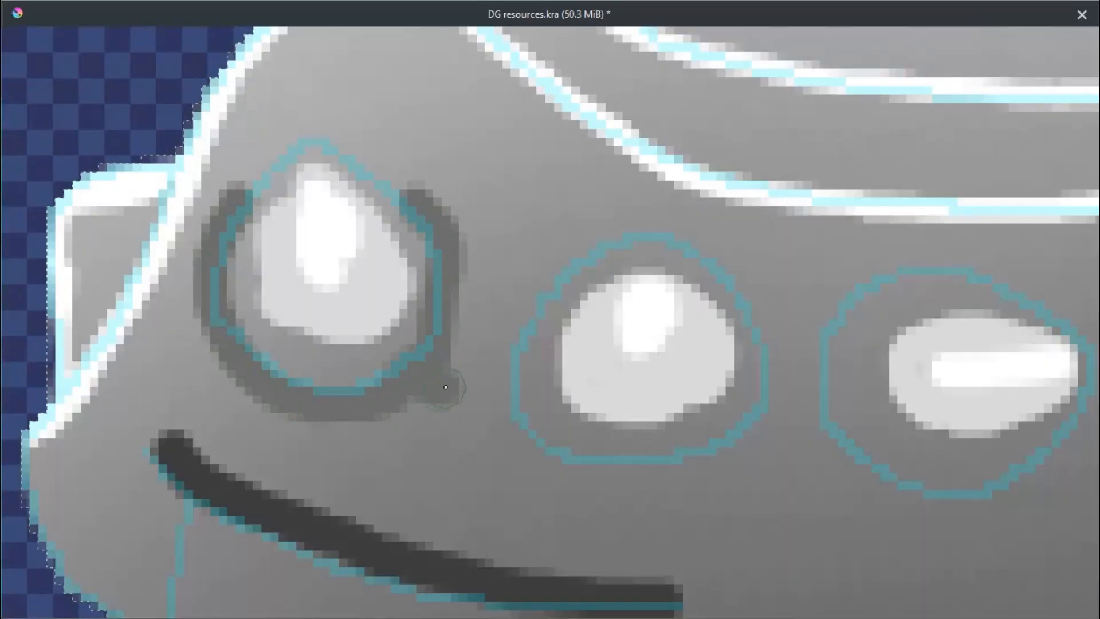
{"action": "left_click_drag", "start_coordinate": [638, 344], "coordinate": [243, 295]}
{"action": "left_click_drag", "start_coordinate": [172, 221], "coordinate": [367, 246]}
{"action": "left_click_drag", "start_coordinate": [616, 223], "coordinate": [636, 447]}
Block in flat lighter and darker grey tones on the visor, horn and rounded plates
{"action": "scroll", "coordinate": [560, 339], "scroll_direction": "down", "scroll_amount": 1}
{"action": "left_click_drag", "start_coordinate": [231, 216], "coordinate": [418, 294]}
{"action": "scroll", "coordinate": [374, 371], "scroll_direction": "down", "scroll_amount": 3}
{"action": "scroll", "coordinate": [374, 371], "scroll_direction": "up", "scroll_amount": 2}
{"action": "mouse_move", "coordinate": [624, 321]}
{"action": "left_mouse_down"}
{"action": "mouse_move", "coordinate": [467, 277]}
{"action": "mouse_move", "coordinate": [653, 292]}
{"action": "left_mouse_up"}
{"action": "left_click_drag", "start_coordinate": [452, 213], "coordinate": [456, 321]}
Pick a darker grey and block in layered shadows on the body's side, lower front and leg opening
{"action": "key", "text": "shift+i"}
{"action": "left_click", "coordinate": [439, 318]}
{"action": "mouse_move", "coordinate": [653, 275]}
{"action": "left_mouse_down"}
{"action": "mouse_move", "coordinate": [409, 299]}
{"action": "mouse_move", "coordinate": [687, 585]}
{"action": "left_mouse_up"}
{"action": "left_click_drag", "start_coordinate": [252, 270], "coordinate": [688, 351]}
{"action": "left_click_drag", "start_coordinate": [252, 376], "coordinate": [630, 418]}
{"action": "left_click_drag", "start_coordinate": [321, 409], "coordinate": [665, 387]}
{"action": "scroll", "coordinate": [486, 366], "scroll_direction": "down", "scroll_amount": 3}
{"action": "scroll", "coordinate": [486, 366], "scroll_direction": "up", "scroll_amount": 3}
{"action": "left_click_drag", "start_coordinate": [601, 329], "coordinate": [449, 267]}
{"action": "scroll", "coordinate": [437, 385], "scroll_direction": "down", "scroll_amount": 3}
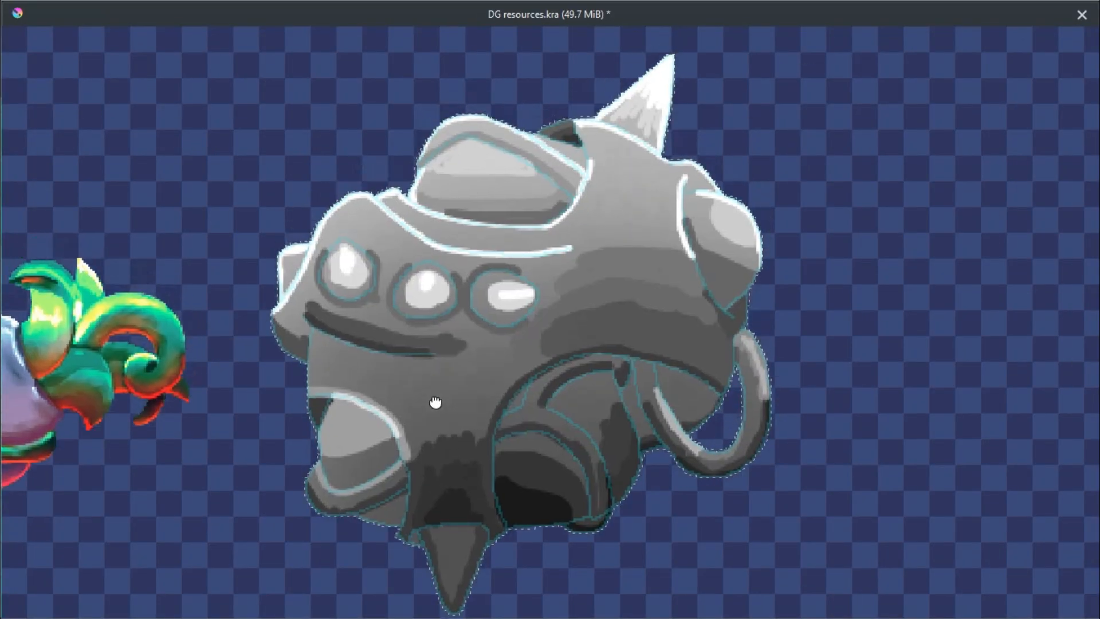
Switch to the rbl) Smoothgrit smudge brush and open its brush settings
{"action": "scroll", "coordinate": [440, 504], "scroll_direction": "up", "scroll_amount": 2}
{"action": "scroll", "coordinate": [463, 377], "scroll_direction": "up", "scroll_amount": 1}
{"action": "right_click", "coordinate": [463, 377]}
{"action": "right_click", "coordinate": [528, 375]}
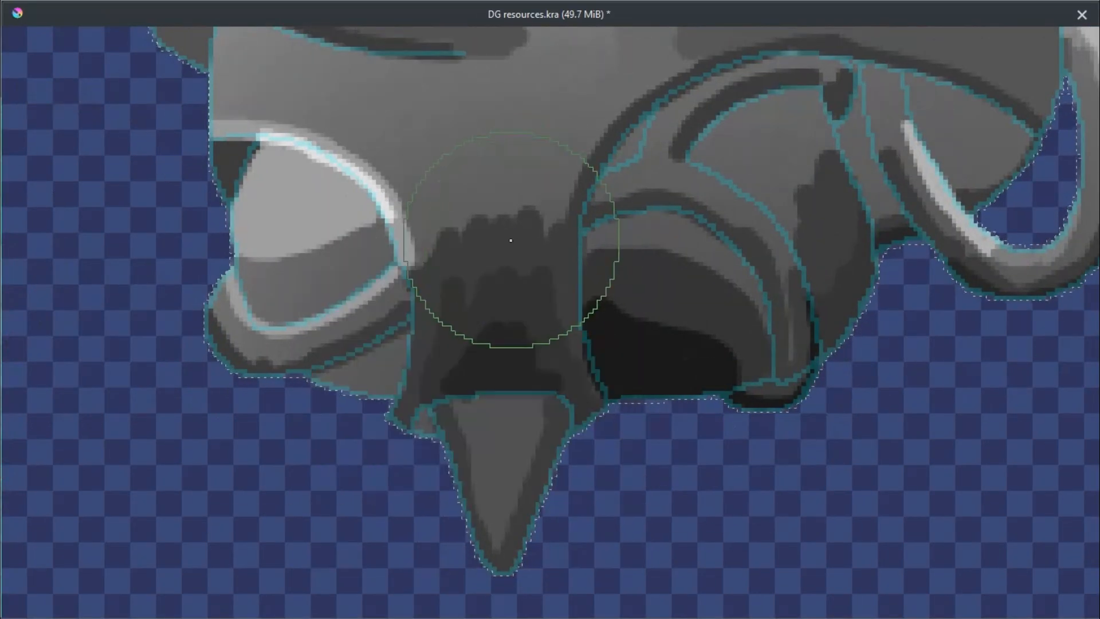
{"action": "right_click", "coordinate": [496, 267]}
{"action": "left_click", "coordinate": [596, 304]}
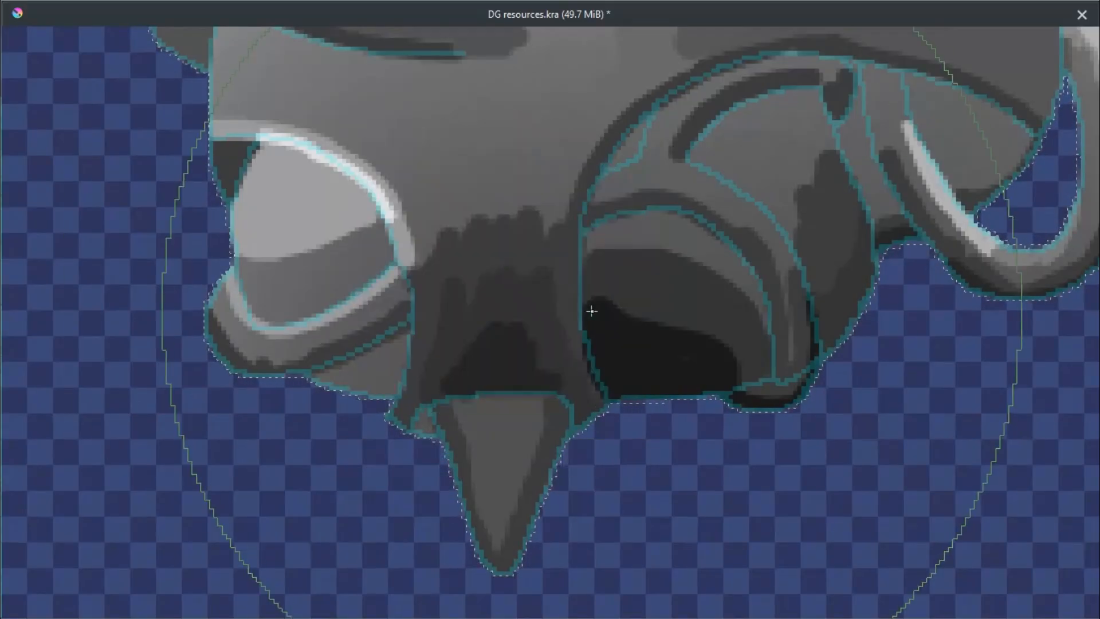
{"action": "key", "text": "F5"}
Smudge the layered dark strokes on the lower front above the bottom spike into a smooth gradient
{"action": "left_click_drag", "start_coordinate": [504, 339], "coordinate": [527, 361]}
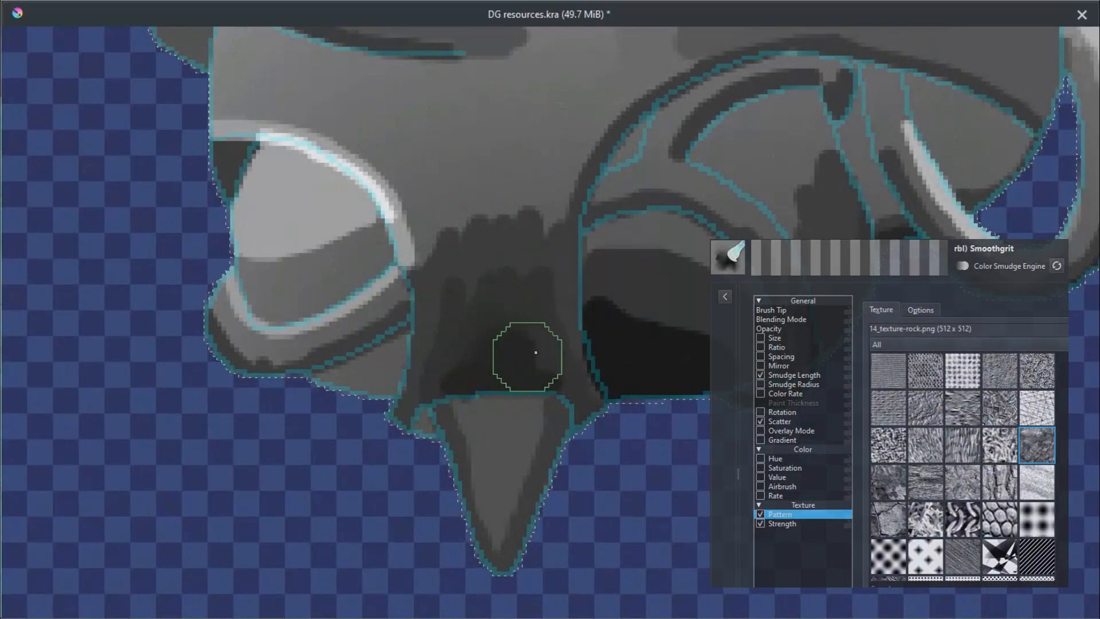
{"action": "left_click_drag", "start_coordinate": [455, 354], "coordinate": [466, 420]}
{"action": "scroll", "coordinate": [468, 418], "scroll_direction": "up", "scroll_amount": 2}
{"action": "left_click_drag", "start_coordinate": [445, 214], "coordinate": [395, 345]}
{"action": "scroll", "coordinate": [394, 345], "scroll_direction": "down", "scroll_amount": 2}
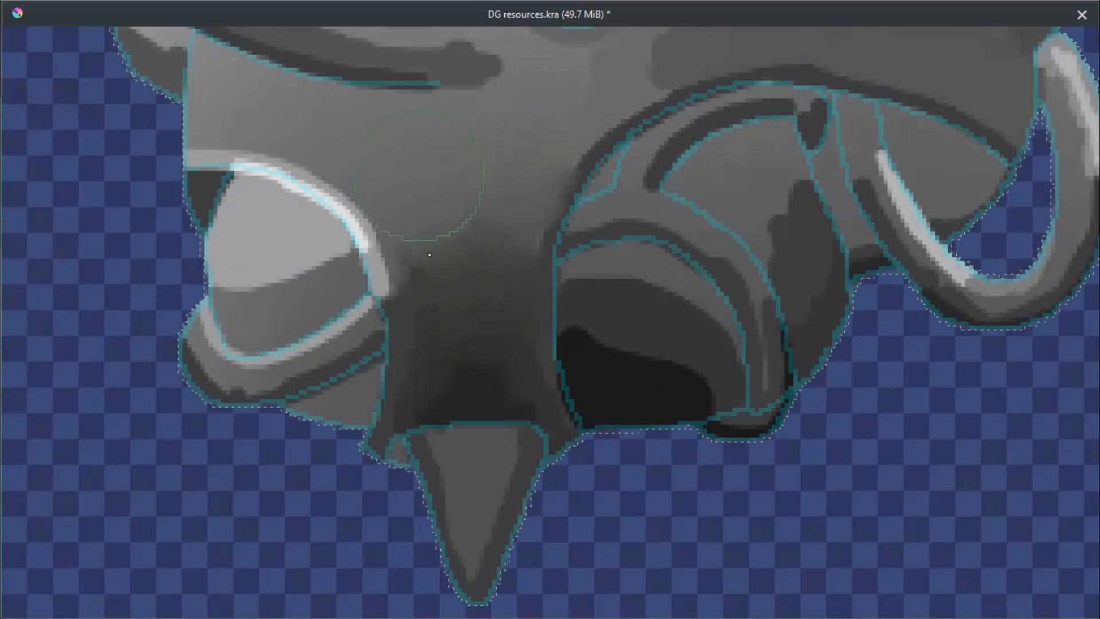
{"action": "scroll", "coordinate": [345, 323], "scroll_direction": "up", "scroll_amount": 2}
{"action": "scroll", "coordinate": [447, 281], "scroll_direction": "down", "scroll_amount": 2}
{"action": "left_click_drag", "start_coordinate": [393, 194], "coordinate": [321, 438]}
Blend the shadow bands under the mouth line and on the body's side with the smudge brush
{"action": "scroll", "coordinate": [333, 261], "scroll_direction": "up", "scroll_amount": 2}
{"action": "mouse_move", "coordinate": [433, 321]}
{"action": "left_mouse_down"}
{"action": "mouse_move", "coordinate": [671, 356]}
{"action": "mouse_move", "coordinate": [508, 350]}
{"action": "left_mouse_up"}
{"action": "left_click_drag", "start_coordinate": [928, 372], "coordinate": [341, 385]}
{"action": "left_click_drag", "start_coordinate": [357, 389], "coordinate": [307, 406]}
{"action": "left_click_drag", "start_coordinate": [367, 367], "coordinate": [837, 297]}
{"action": "left_click_drag", "start_coordinate": [782, 202], "coordinate": [785, 262]}
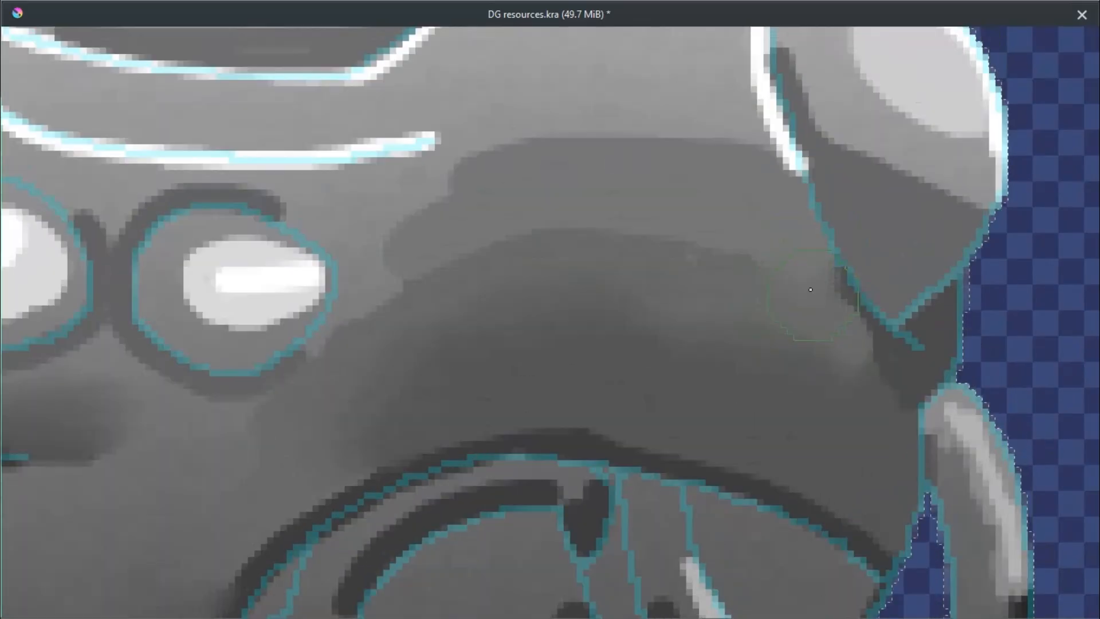
Smooth the remaining tone edges on the body's side above the curled limb
{"action": "left_click_drag", "start_coordinate": [396, 329], "coordinate": [352, 384]}
{"action": "left_click_drag", "start_coordinate": [532, 192], "coordinate": [412, 240]}
{"action": "left_click_drag", "start_coordinate": [321, 465], "coordinate": [464, 318]}
{"action": "scroll", "coordinate": [433, 401], "scroll_direction": "up", "scroll_amount": 1}
{"action": "left_click_drag", "start_coordinate": [366, 459], "coordinate": [439, 346]}
{"action": "mouse_move", "coordinate": [396, 383]}
{"action": "left_mouse_down"}
{"action": "mouse_move", "coordinate": [322, 445]}
{"action": "mouse_move", "coordinate": [551, 257]}
{"action": "left_mouse_up"}
Blend the dark tones inside the leg opening and the grey tones on the lower front leg's rounded plate
{"action": "left_click_drag", "start_coordinate": [551, 256], "coordinate": [409, 379]}
{"action": "left_click_drag", "start_coordinate": [717, 287], "coordinate": [470, 337]}
{"action": "mouse_move", "coordinate": [487, 273]}
{"action": "left_mouse_down"}
{"action": "mouse_move", "coordinate": [707, 255]}
{"action": "mouse_move", "coordinate": [867, 322]}
{"action": "left_mouse_up"}
{"action": "scroll", "coordinate": [688, 344], "scroll_direction": "down", "scroll_amount": 1}
{"action": "left_click_drag", "start_coordinate": [286, 458], "coordinate": [892, 216]}
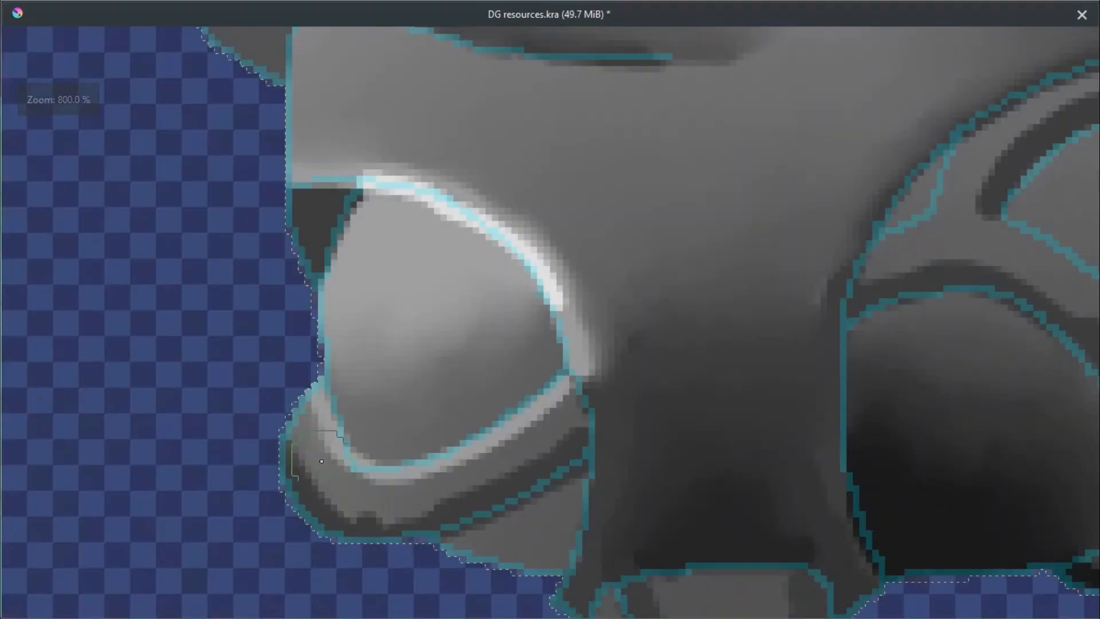
Soften the highlight rim around the front leg plate and the shading along the face edge and mouth
{"action": "scroll", "coordinate": [555, 424], "scroll_direction": "down", "scroll_amount": 3}
{"action": "scroll", "coordinate": [523, 442], "scroll_direction": "up", "scroll_amount": 3}
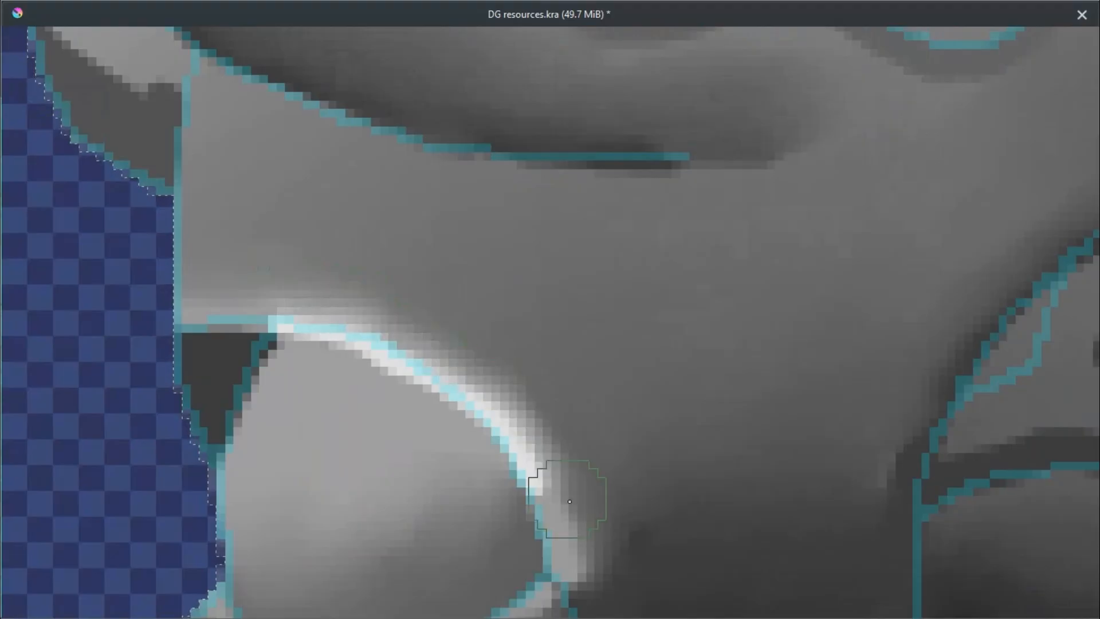
{"action": "scroll", "coordinate": [523, 442], "scroll_direction": "down", "scroll_amount": 3}
{"action": "scroll", "coordinate": [417, 363], "scroll_direction": "up", "scroll_amount": 3}
{"action": "left_click_drag", "start_coordinate": [501, 118], "coordinate": [434, 92]}
{"action": "left_click_drag", "start_coordinate": [549, 327], "coordinate": [543, 199]}
{"action": "left_click_drag", "start_coordinate": [623, 264], "coordinate": [580, 355]}
{"action": "left_click_drag", "start_coordinate": [659, 372], "coordinate": [568, 371]}
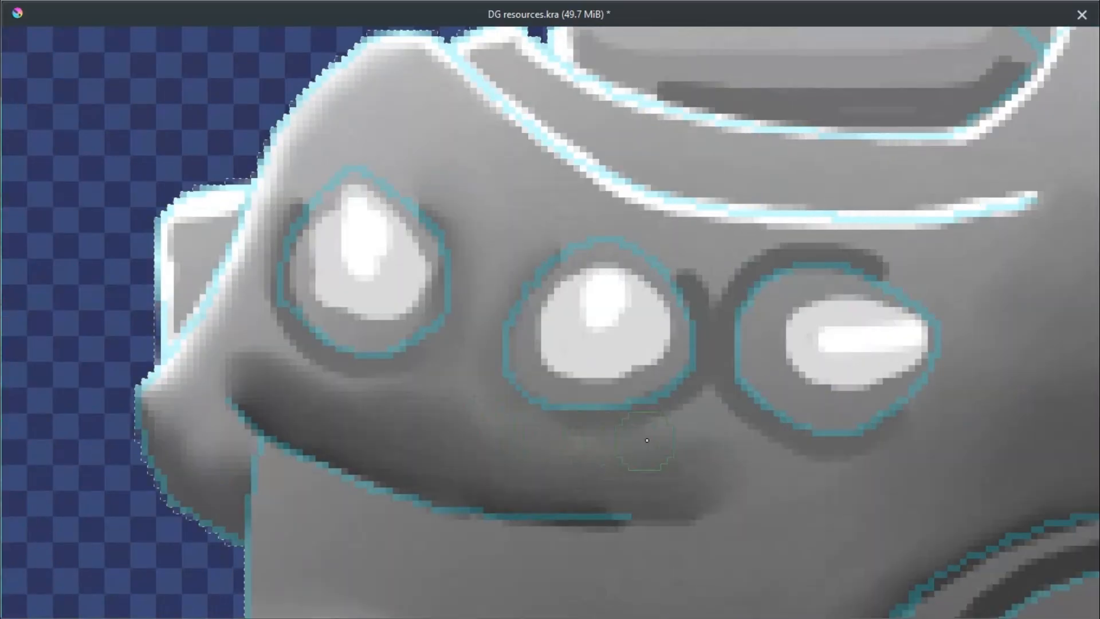
Blend the grey bands on the upper domed shell and soften the shaded strip along its rim
{"action": "left_click_drag", "start_coordinate": [626, 275], "coordinate": [477, 301]}
{"action": "scroll", "coordinate": [122, 246], "scroll_direction": "down", "scroll_amount": 3}
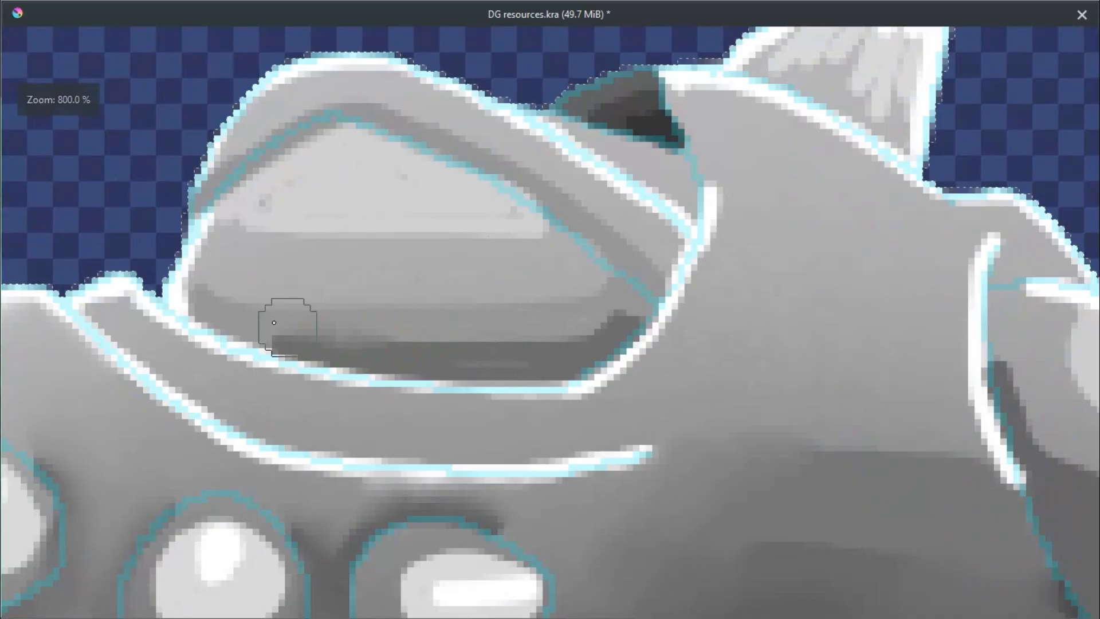
{"action": "scroll", "coordinate": [527, 258], "scroll_direction": "down", "scroll_amount": 4}
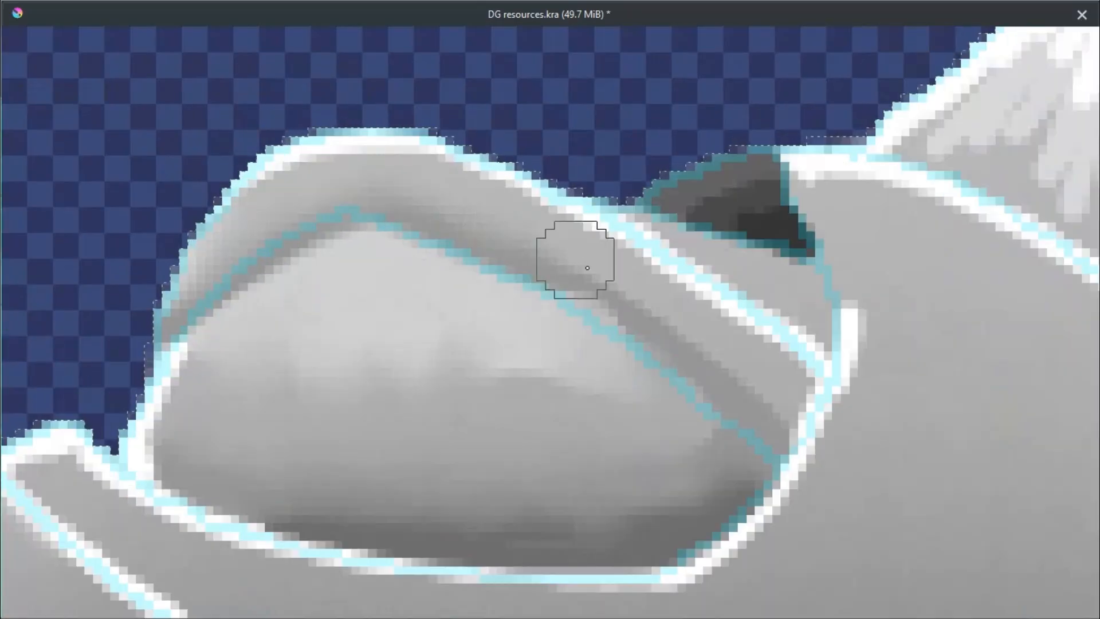
{"action": "scroll", "coordinate": [535, 299], "scroll_direction": "up", "scroll_amount": 5}
{"action": "scroll", "coordinate": [513, 309], "scroll_direction": "down", "scroll_amount": 5}
Pick the _Rakurri blending brush and smooth the front leg's lower ring and the highlight rim around its rounded plate
{"action": "left_click_drag", "start_coordinate": [266, 567], "coordinate": [348, 376]}
{"action": "scroll", "coordinate": [349, 376], "scroll_direction": "up", "scroll_amount": 3}
{"action": "right_click", "coordinate": [348, 375]}
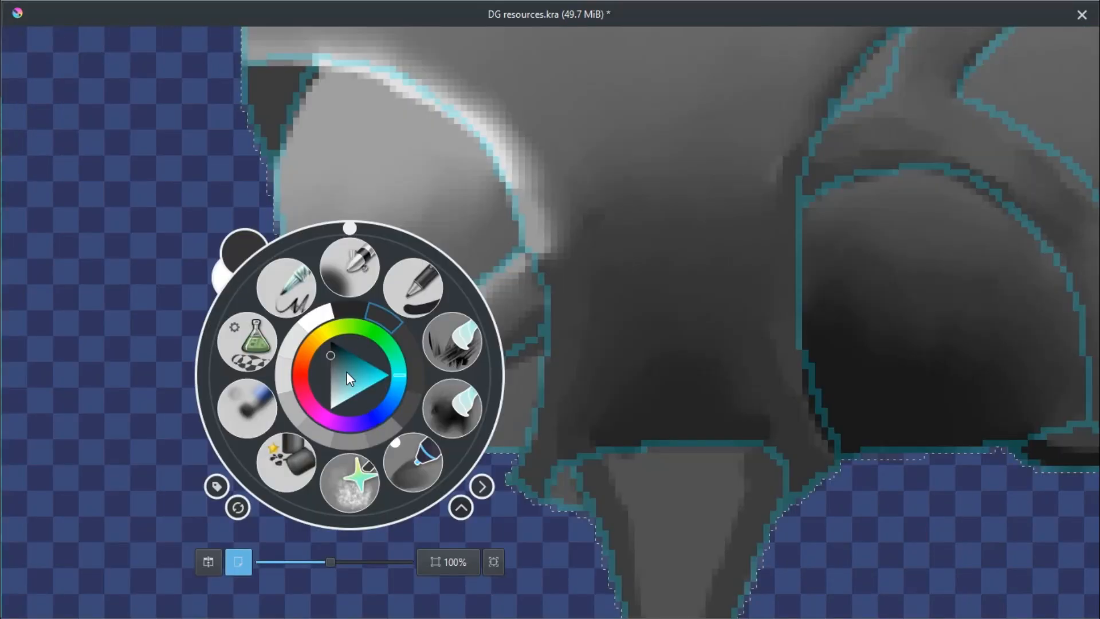
{"action": "left_click", "coordinate": [422, 452]}
{"action": "scroll", "coordinate": [445, 402], "scroll_direction": "up", "scroll_amount": 3}
{"action": "key", "text": "period"}
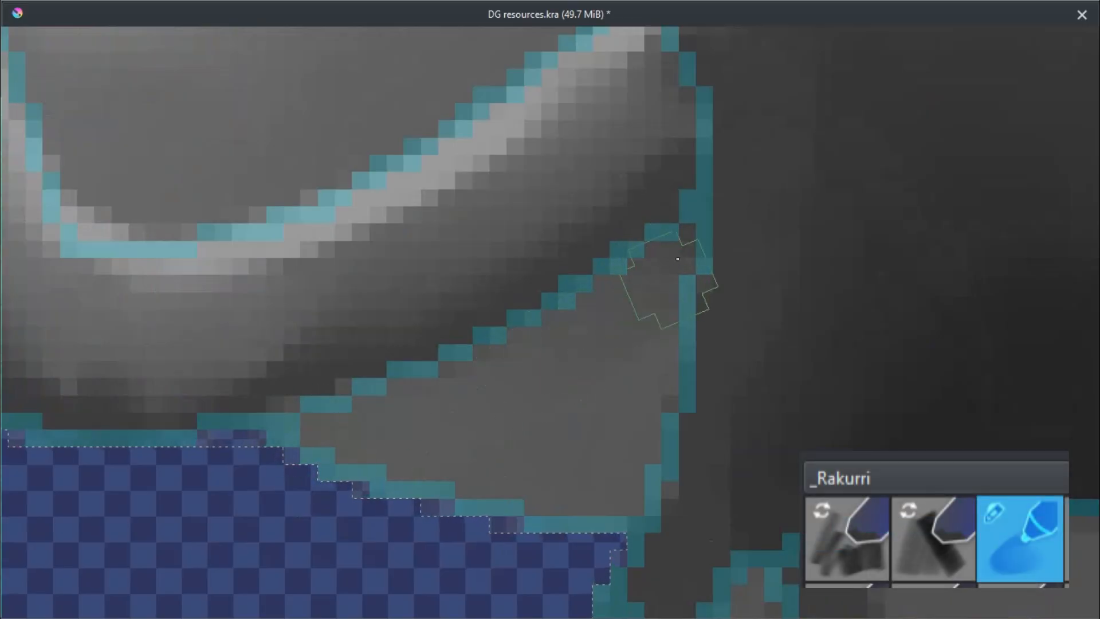
{"action": "scroll", "coordinate": [639, 345], "scroll_direction": "down", "scroll_amount": 5}
{"action": "scroll", "coordinate": [574, 327], "scroll_direction": "up", "scroll_amount": 4}
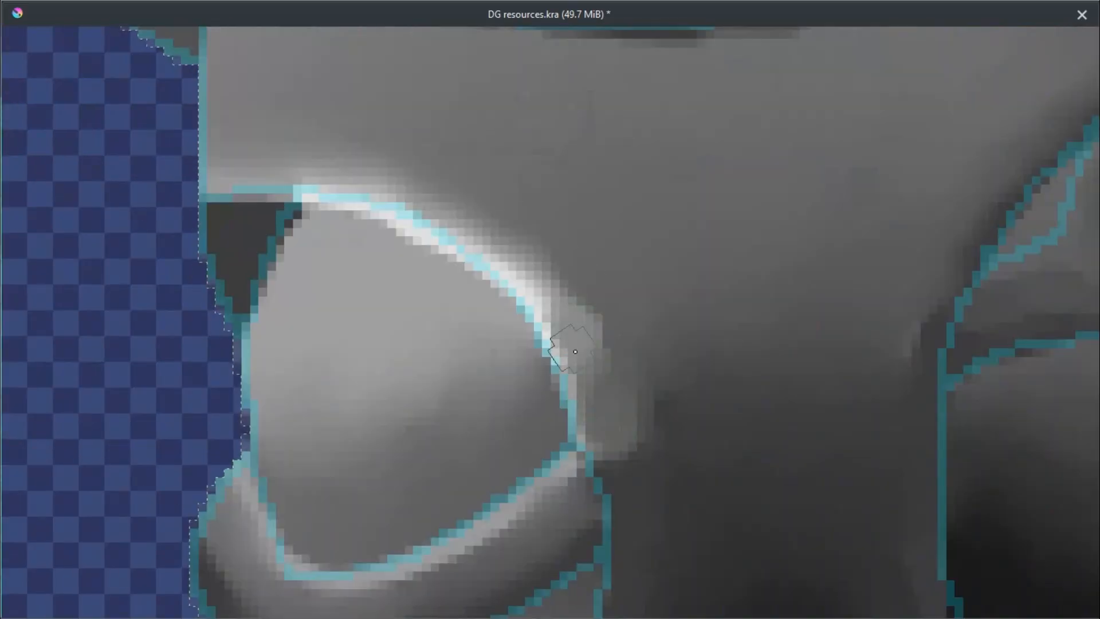
Blend the light and mid-grey tones across the rounded plate at the creature's rear
{"action": "scroll", "coordinate": [632, 246], "scroll_direction": "down", "scroll_amount": 5}
{"action": "scroll", "coordinate": [532, 147], "scroll_direction": "up", "scroll_amount": 5}
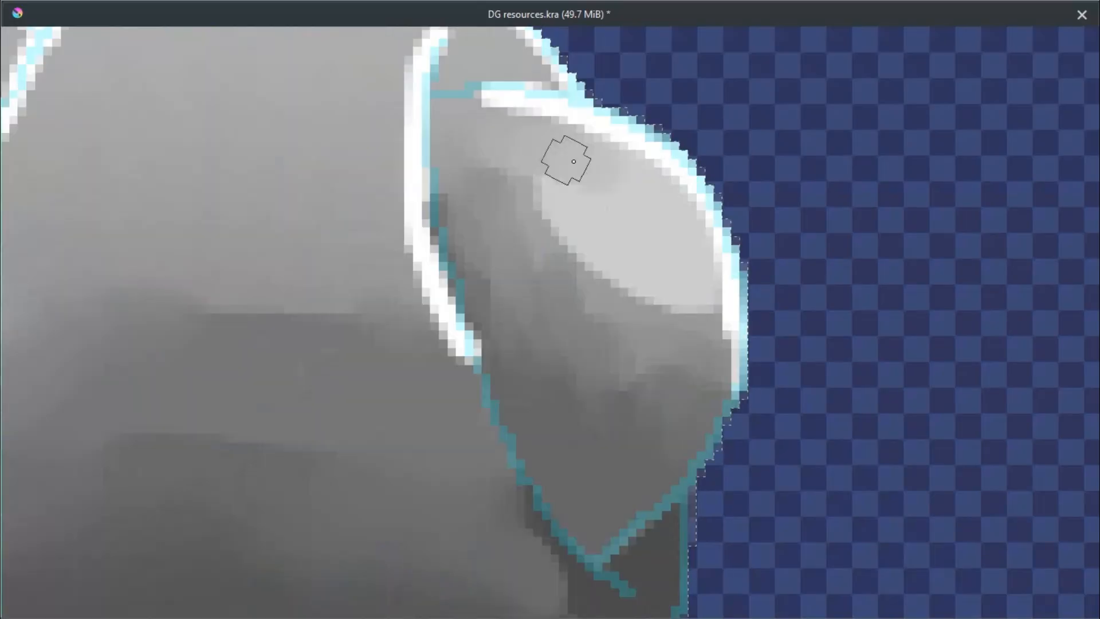
{"action": "scroll", "coordinate": [589, 320], "scroll_direction": "down", "scroll_amount": 5}
{"action": "right_click", "coordinate": [656, 324]}
{"action": "scroll", "coordinate": [527, 157], "scroll_direction": "up", "scroll_amount": 5}
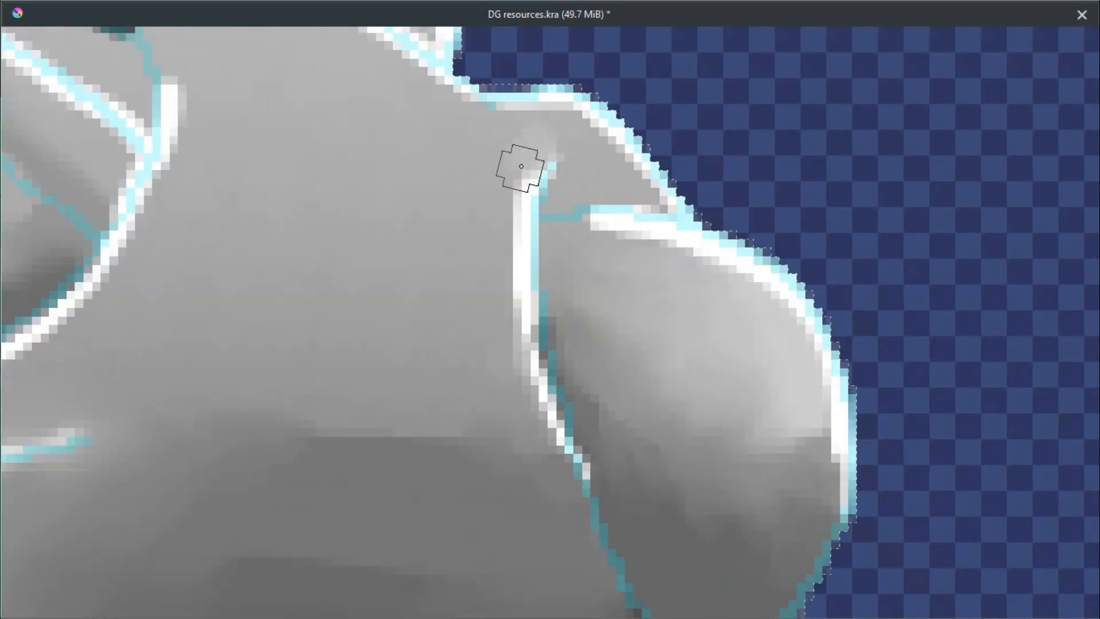
Soften the white edge lines beside the rear plate and along the ridge above the eyes
{"action": "scroll", "coordinate": [561, 220], "scroll_direction": "down", "scroll_amount": 5}
{"action": "scroll", "coordinate": [159, 140], "scroll_direction": "up", "scroll_amount": 5}
{"action": "scroll", "coordinate": [555, 297], "scroll_direction": "down", "scroll_amount": 5}
{"action": "scroll", "coordinate": [597, 335], "scroll_direction": "up", "scroll_amount": 5}
{"action": "scroll", "coordinate": [184, 326], "scroll_direction": "down", "scroll_amount": 5}
{"action": "scroll", "coordinate": [531, 290], "scroll_direction": "up", "scroll_amount": 5}
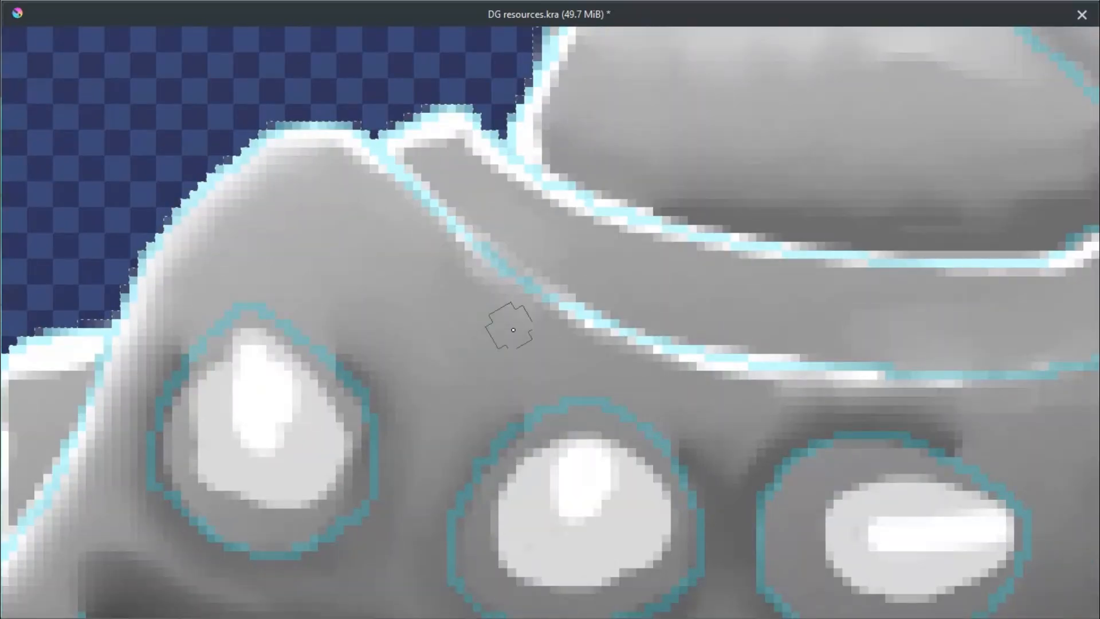
Soften the white edge of the domed shell and smooth the rough strokes on the upper spike
{"action": "scroll", "coordinate": [481, 327], "scroll_direction": "down", "scroll_amount": 5}
{"action": "scroll", "coordinate": [482, 50], "scroll_direction": "up", "scroll_amount": 5}
{"action": "scroll", "coordinate": [277, 263], "scroll_direction": "up", "scroll_amount": 2}
{"action": "scroll", "coordinate": [343, 94], "scroll_direction": "up", "scroll_amount": 3}
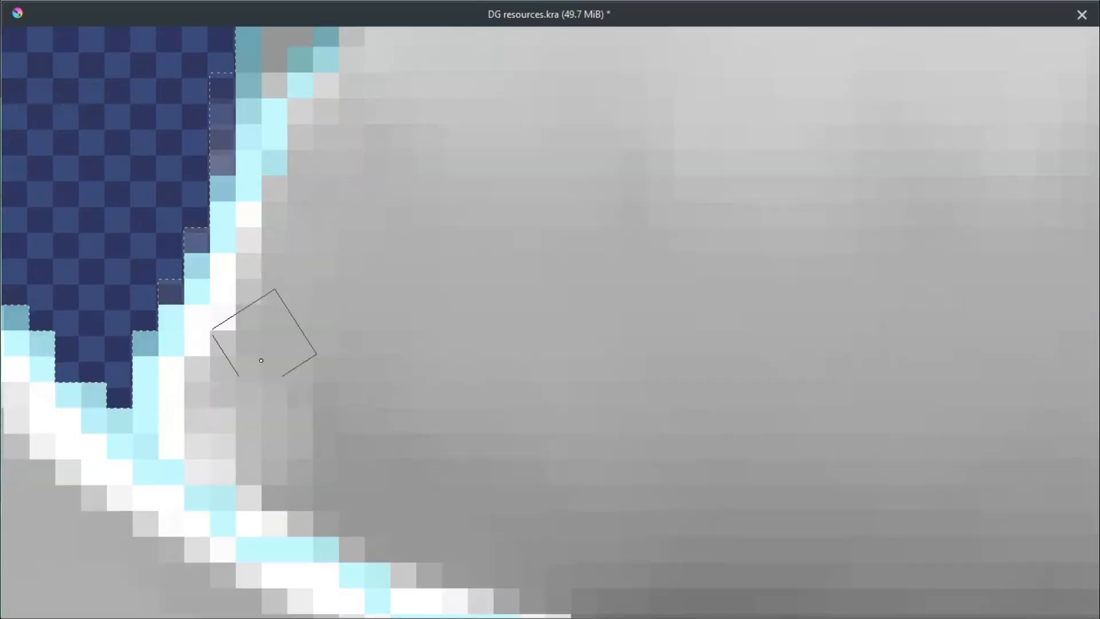
{"action": "scroll", "coordinate": [548, 242], "scroll_direction": "down", "scroll_amount": 3}
{"action": "scroll", "coordinate": [537, 238], "scroll_direction": "down", "scroll_amount": 5}
{"action": "scroll", "coordinate": [523, 216], "scroll_direction": "up", "scroll_amount": 5}
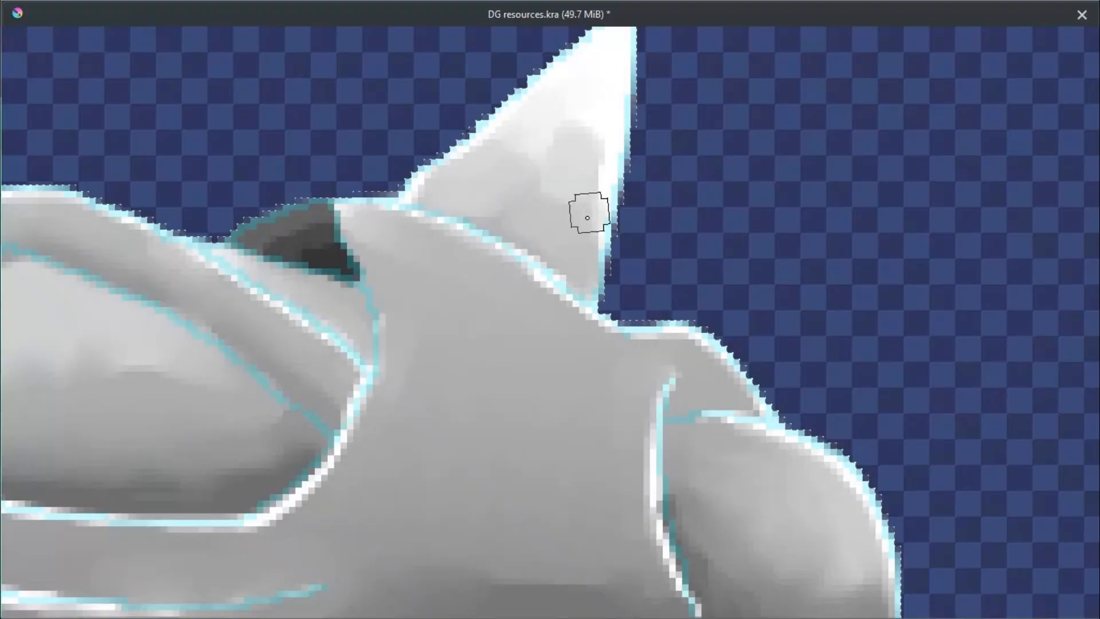
{"action": "scroll", "coordinate": [517, 339], "scroll_direction": "down", "scroll_amount": 5}
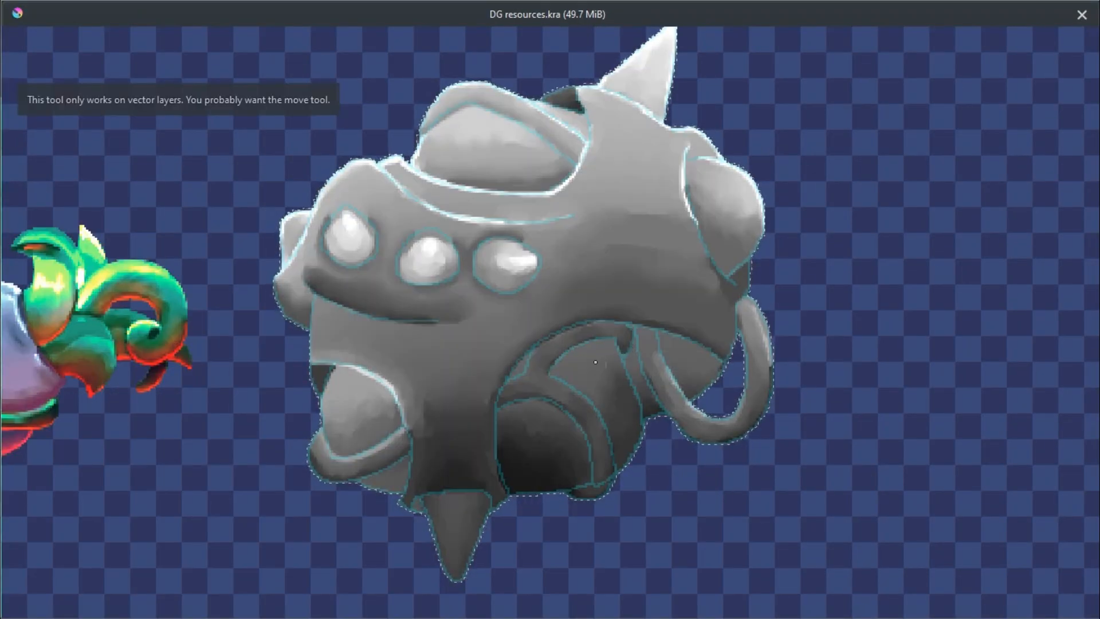
With another brush preset, lighten the dark ball in the leg opening and highlight the curved tube around it
{"action": "right_click", "coordinate": [498, 325]}
{"action": "left_click", "coordinate": [447, 407]}
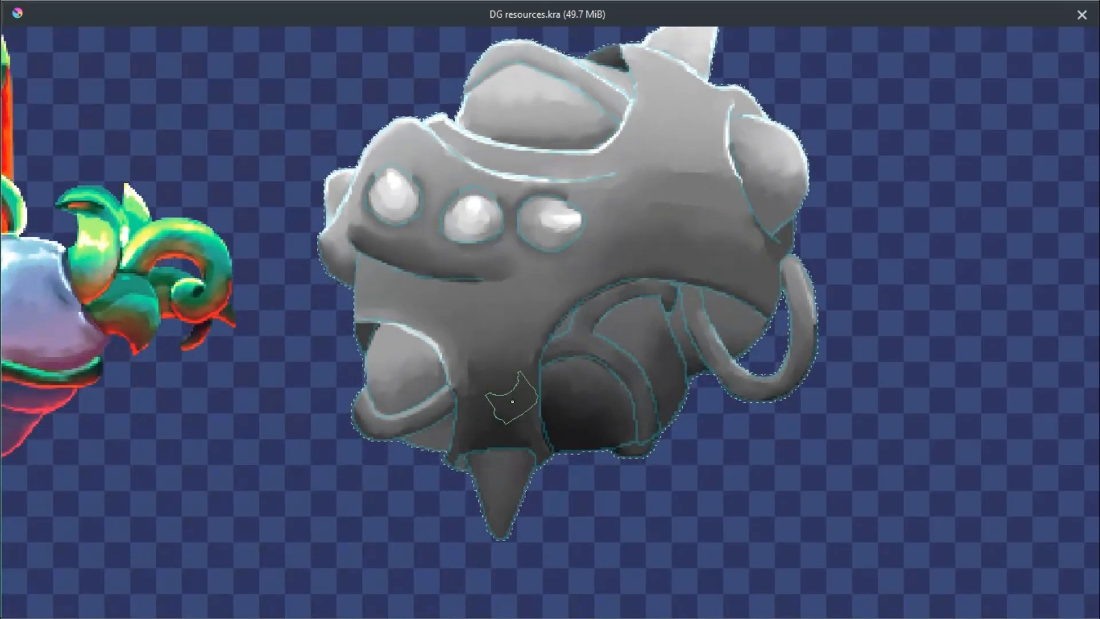
{"action": "scroll", "coordinate": [466, 438], "scroll_direction": "up", "scroll_amount": 5}
{"action": "scroll", "coordinate": [435, 361], "scroll_direction": "down", "scroll_amount": 5}
{"action": "scroll", "coordinate": [408, 409], "scroll_direction": "up", "scroll_amount": 5}
{"action": "scroll", "coordinate": [634, 422], "scroll_direction": "down", "scroll_amount": 3}
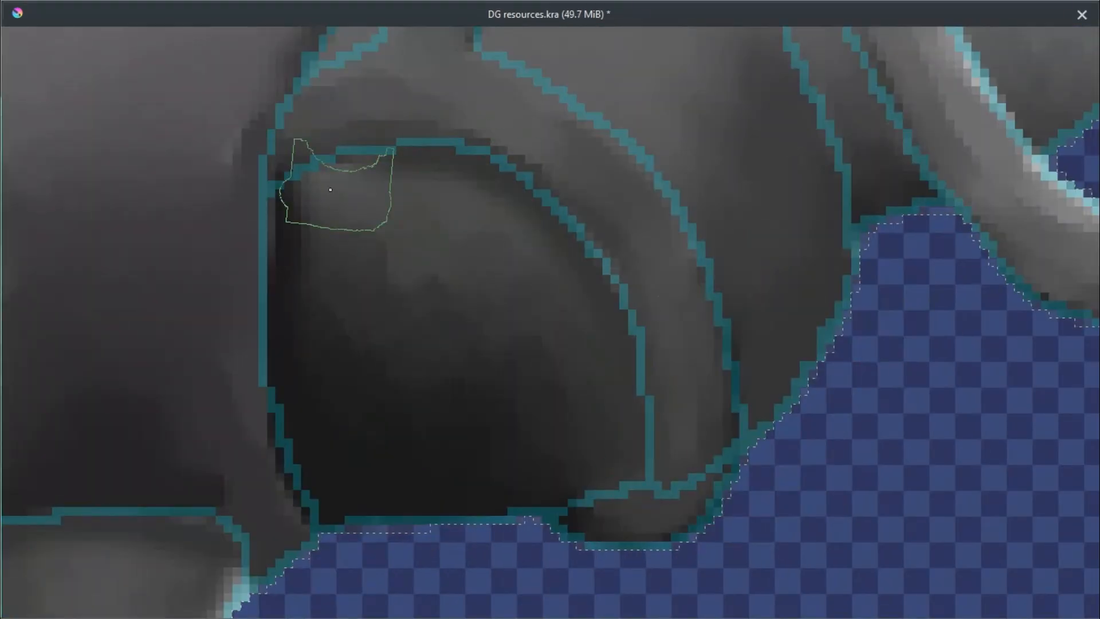
{"action": "scroll", "coordinate": [491, 294], "scroll_direction": "up", "scroll_amount": 5}
{"action": "scroll", "coordinate": [377, 246], "scroll_direction": "down", "scroll_amount": 3}
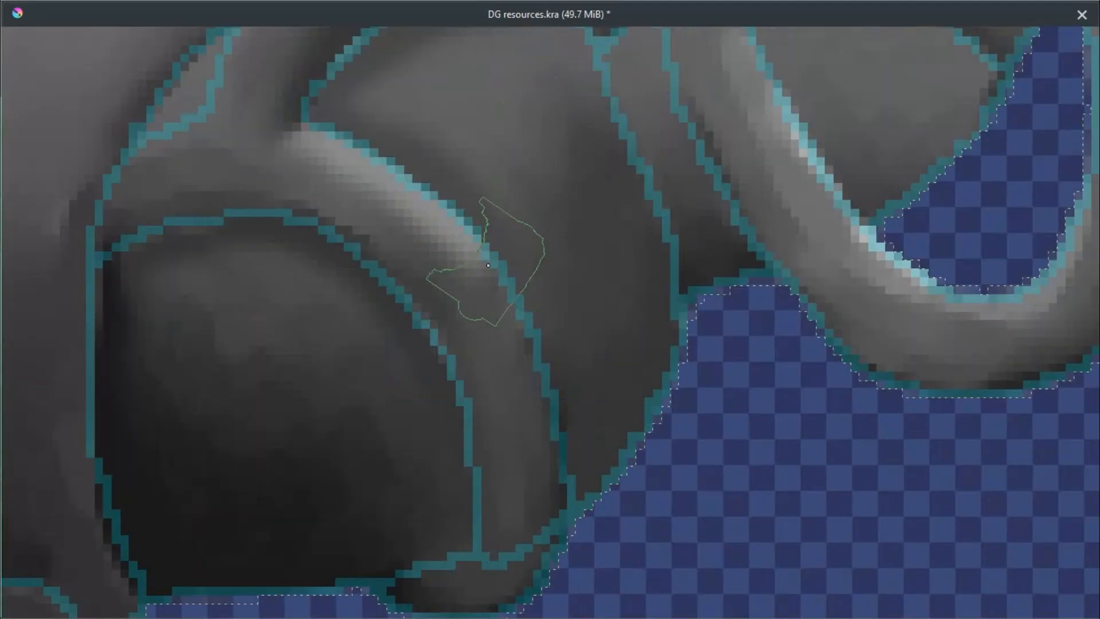
Build up light and shadow on the hanging looped tube and the recess beside it
{"action": "scroll", "coordinate": [491, 245], "scroll_direction": "up", "scroll_amount": 2}
{"action": "scroll", "coordinate": [430, 229], "scroll_direction": "up", "scroll_amount": 3}
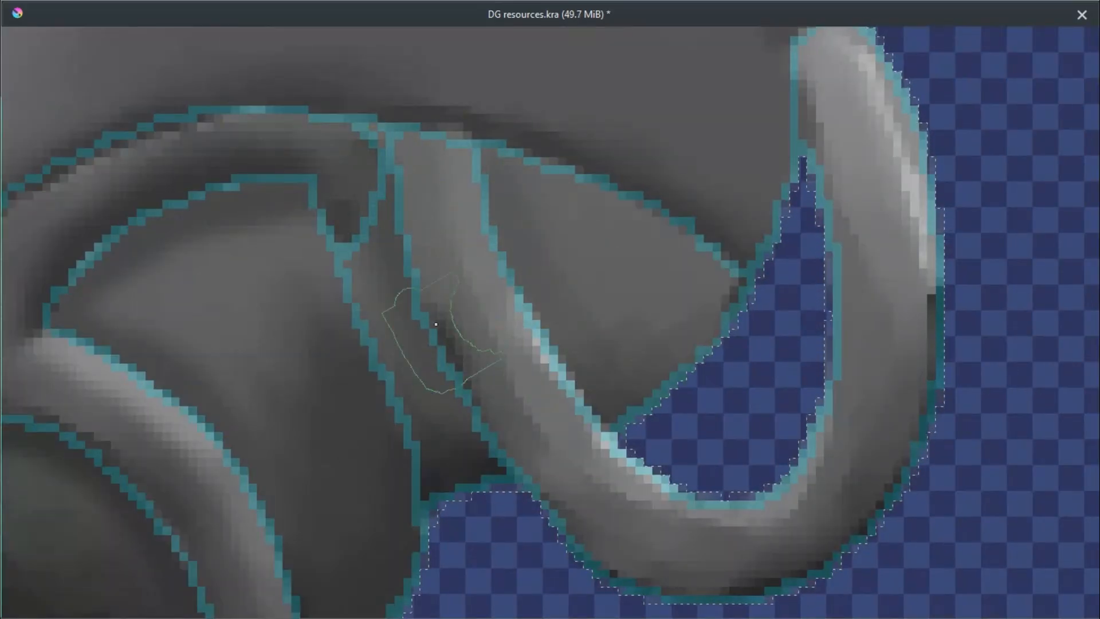
{"action": "scroll", "coordinate": [516, 344], "scroll_direction": "down", "scroll_amount": 3}
{"action": "scroll", "coordinate": [274, 483], "scroll_direction": "up", "scroll_amount": 4}
{"action": "scroll", "coordinate": [274, 483], "scroll_direction": "down", "scroll_amount": 3}
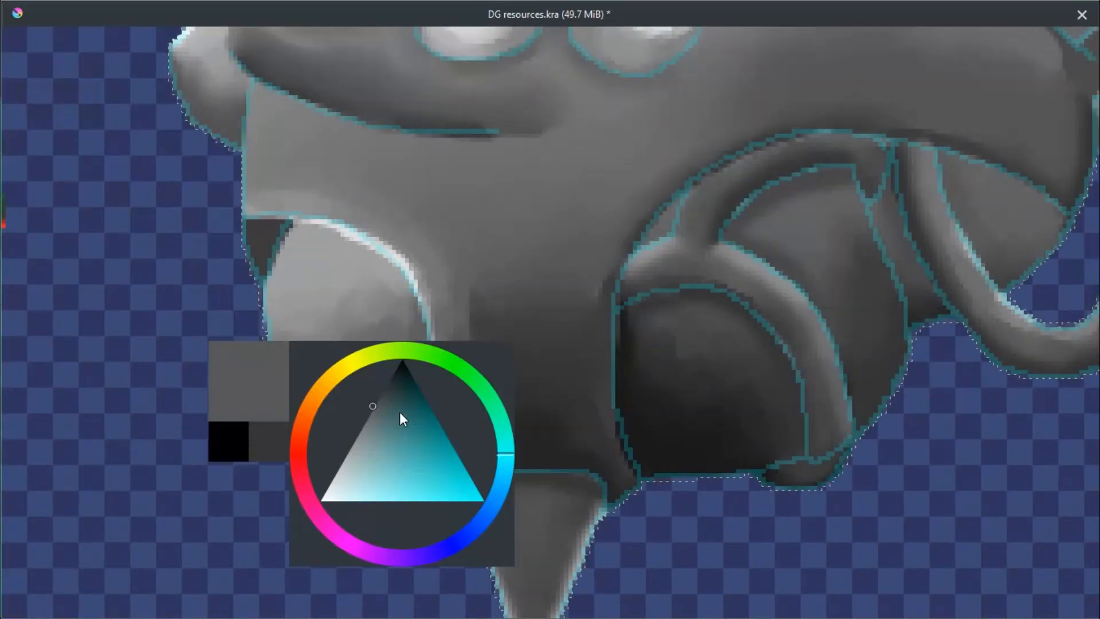
Darken the gaps between the tubes under the body and highlight the upper tube's hooked end
{"action": "scroll", "coordinate": [320, 436], "scroll_direction": "up", "scroll_amount": 3}
{"action": "scroll", "coordinate": [330, 424], "scroll_direction": "down", "scroll_amount": 2}
{"action": "scroll", "coordinate": [615, 295], "scroll_direction": "up", "scroll_amount": 4}
{"action": "left_click_drag", "start_coordinate": [559, 344], "coordinate": [584, 258]}
{"action": "scroll", "coordinate": [573, 172], "scroll_direction": "up", "scroll_amount": 1}
{"action": "mouse_move", "coordinate": [488, 287]}
{"action": "left_mouse_down"}
{"action": "mouse_move", "coordinate": [351, 263]}
{"action": "mouse_move", "coordinate": [576, 410]}
{"action": "mouse_move", "coordinate": [502, 263]}
{"action": "left_mouse_up"}
{"action": "scroll", "coordinate": [502, 263], "scroll_direction": "down", "scroll_amount": 4}
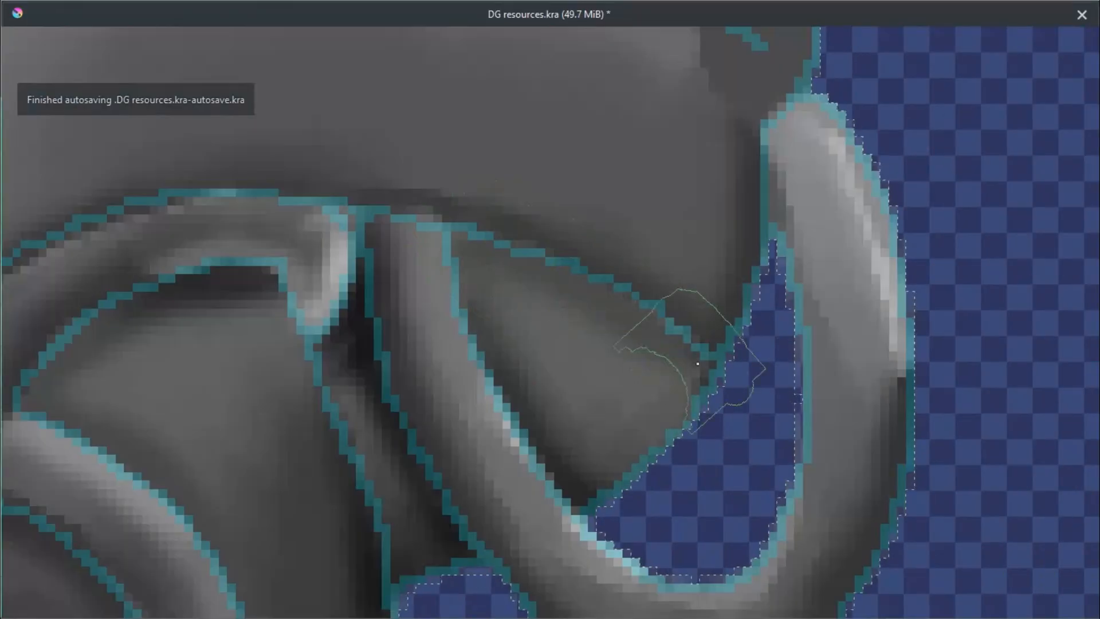
Darken the lower half of the rear rounded plate and the shadow along its inner edge
{"action": "scroll", "coordinate": [496, 339], "scroll_direction": "up", "scroll_amount": 4}
{"action": "scroll", "coordinate": [508, 331], "scroll_direction": "down", "scroll_amount": 2}
{"action": "scroll", "coordinate": [530, 365], "scroll_direction": "up", "scroll_amount": 4}
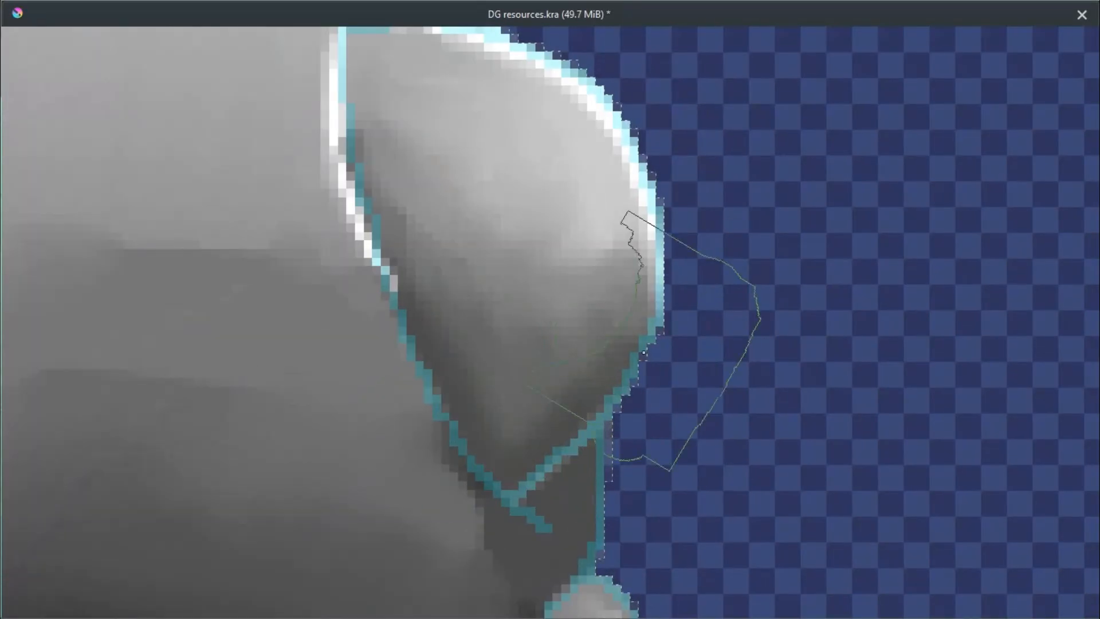
{"action": "scroll", "coordinate": [504, 363], "scroll_direction": "up", "scroll_amount": 2}
{"action": "scroll", "coordinate": [633, 393], "scroll_direction": "down", "scroll_amount": 6}
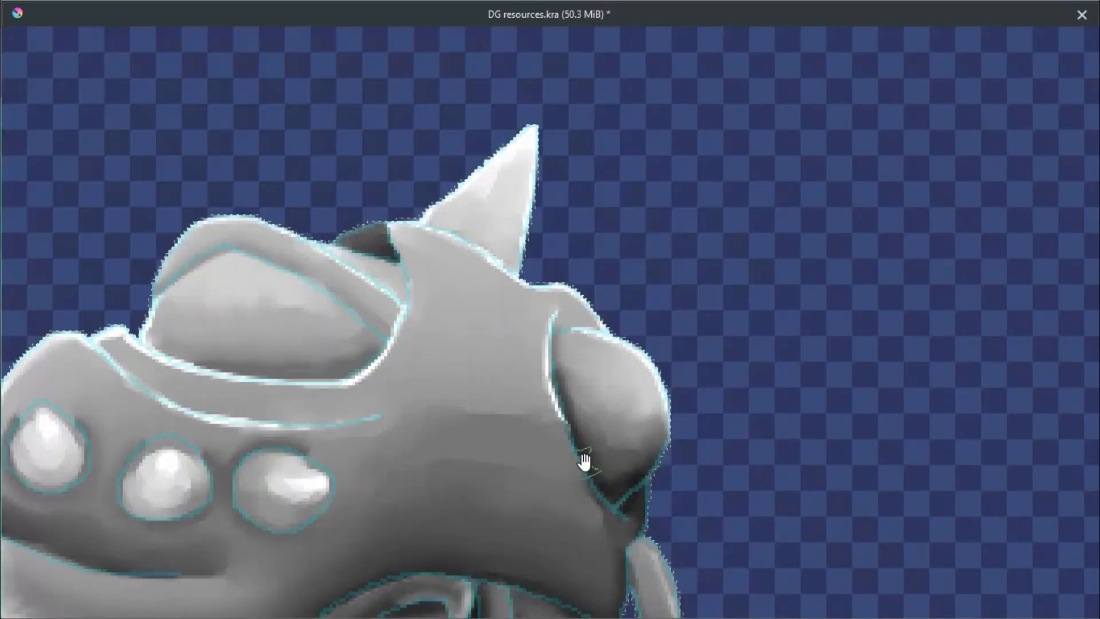
Refine the shading around the three eyes and paint thin white rims along their upper edges
{"action": "scroll", "coordinate": [369, 233], "scroll_direction": "up", "scroll_amount": 5}
{"action": "scroll", "coordinate": [571, 385], "scroll_direction": "down", "scroll_amount": 3}
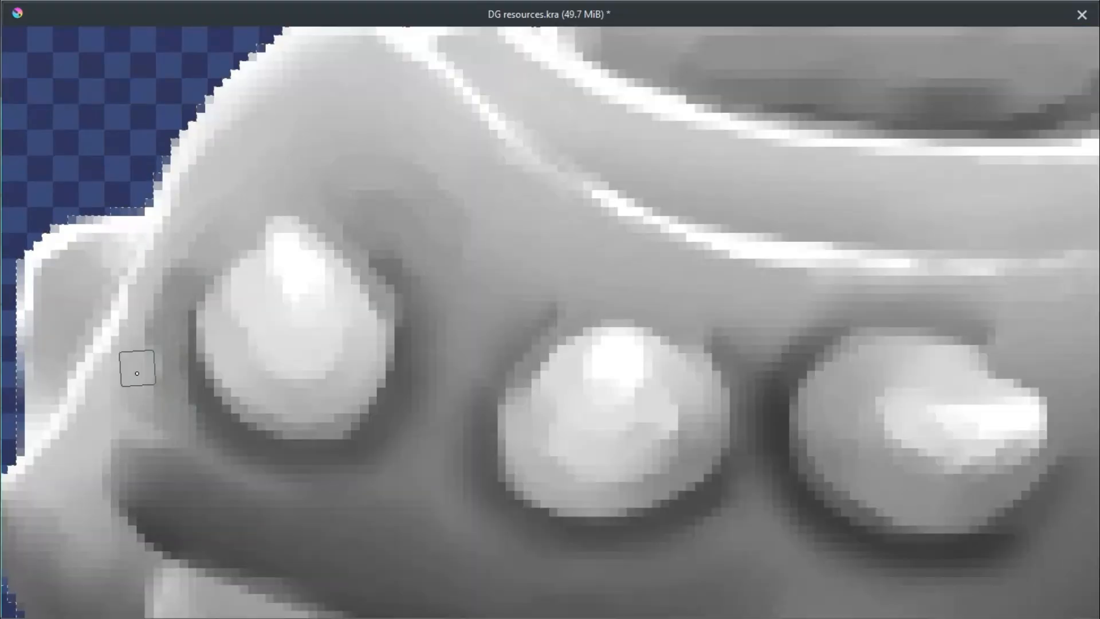
{"action": "scroll", "coordinate": [601, 275], "scroll_direction": "up", "scroll_amount": 6}
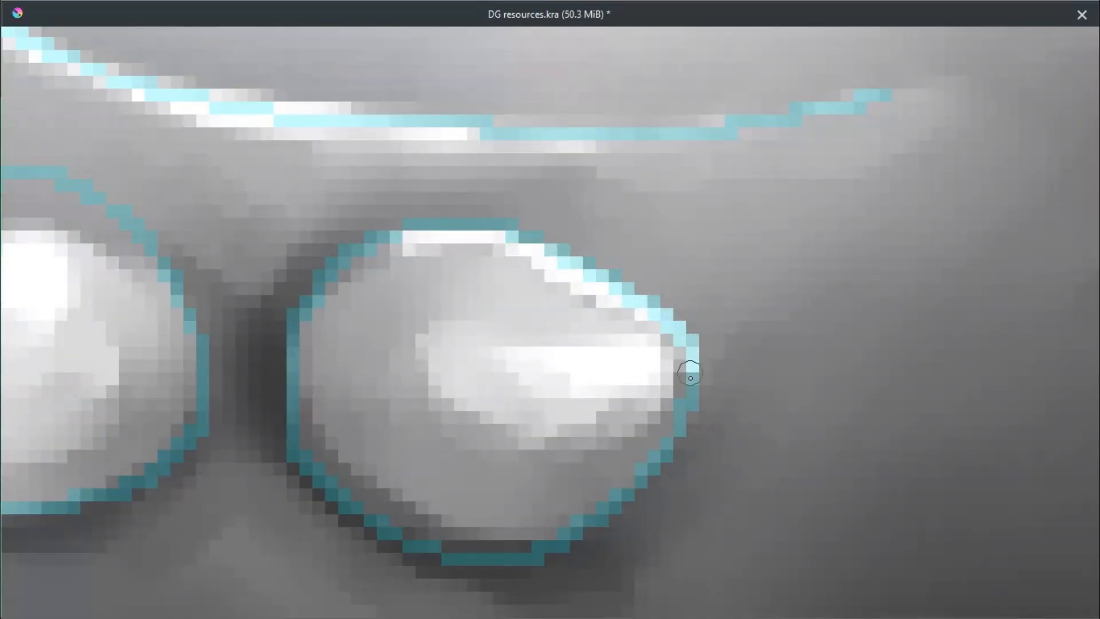
{"action": "left_click_drag", "start_coordinate": [113, 325], "coordinate": [651, 255]}
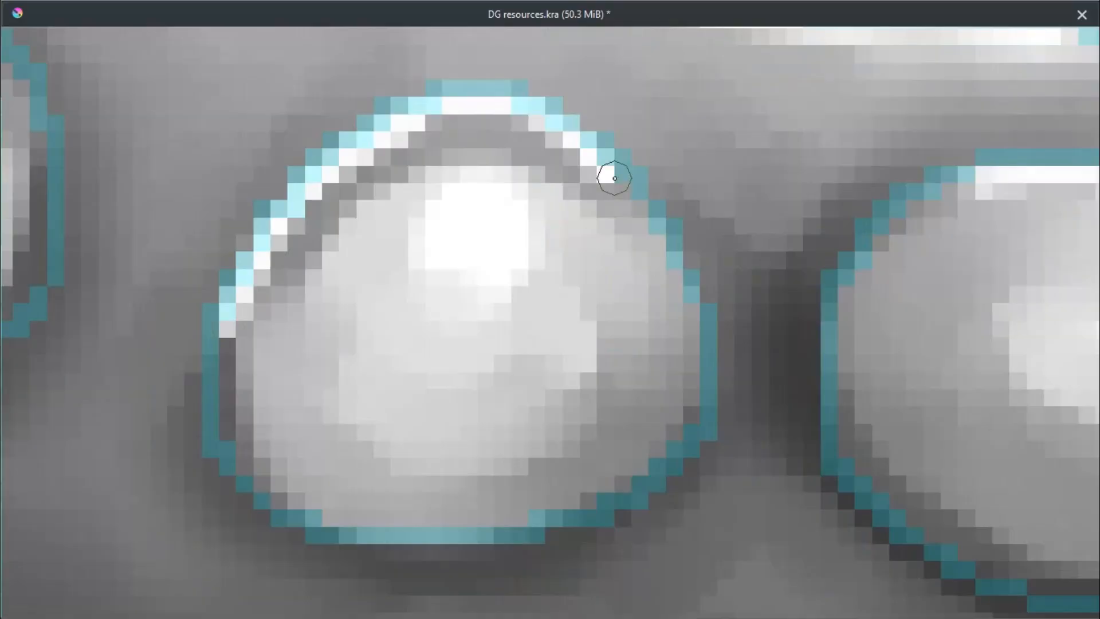
{"action": "left_click_drag", "start_coordinate": [349, 255], "coordinate": [288, 314]}
{"action": "left_click_drag", "start_coordinate": [968, 421], "coordinate": [751, 582]}
Blend the white rims into the eyes and save the document
{"action": "left_click_drag", "start_coordinate": [680, 459], "coordinate": [393, 423]}
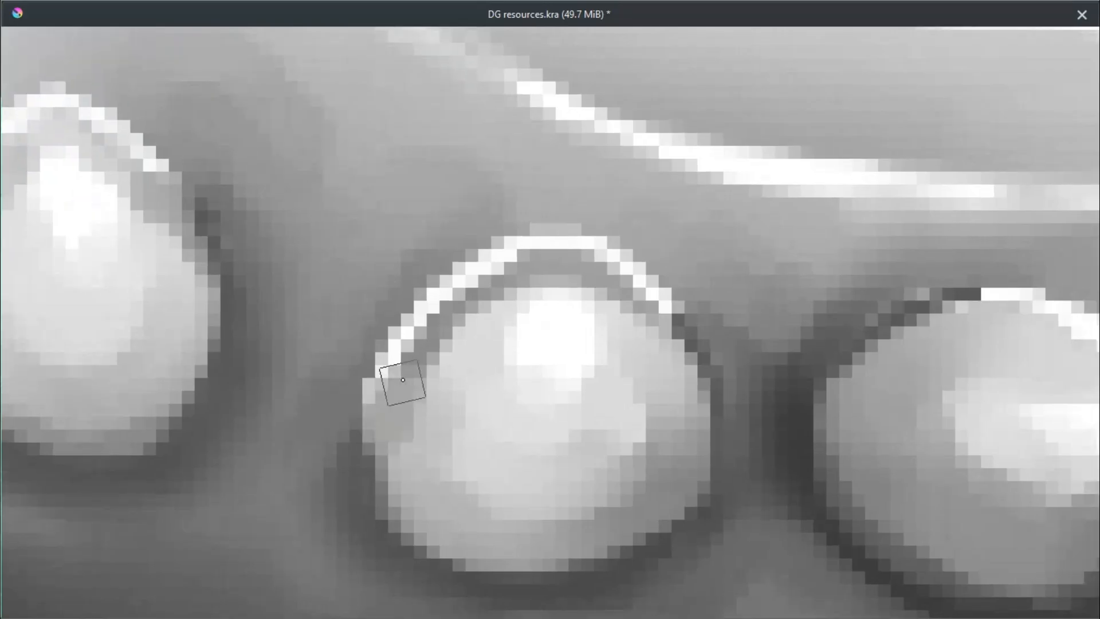
{"action": "left_click_drag", "start_coordinate": [745, 344], "coordinate": [396, 275]}
{"action": "left_click_drag", "start_coordinate": [401, 229], "coordinate": [705, 332]}
{"action": "key", "text": "ctrl+s"}
Paint a grey edge between the bright body corner and the dark gap above the front leg plate
{"action": "scroll", "coordinate": [455, 320], "scroll_direction": "down", "scroll_amount": 5}
{"action": "scroll", "coordinate": [348, 294], "scroll_direction": "up", "scroll_amount": 4}
{"action": "scroll", "coordinate": [348, 294], "scroll_direction": "up", "scroll_amount": 4}
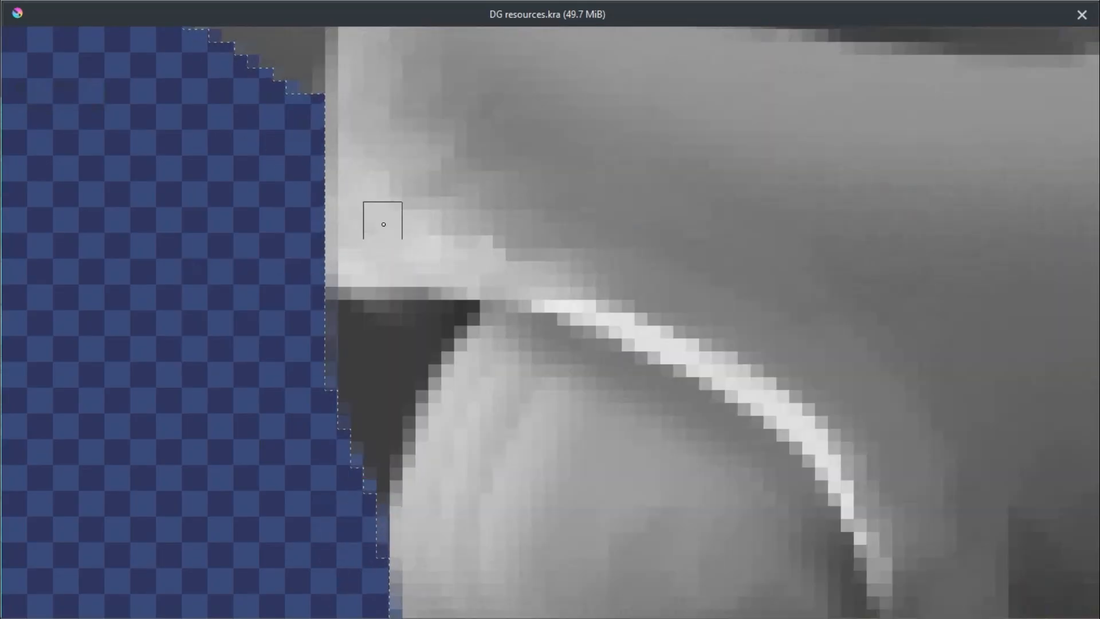
{"action": "left_click_drag", "start_coordinate": [338, 298], "coordinate": [740, 346]}
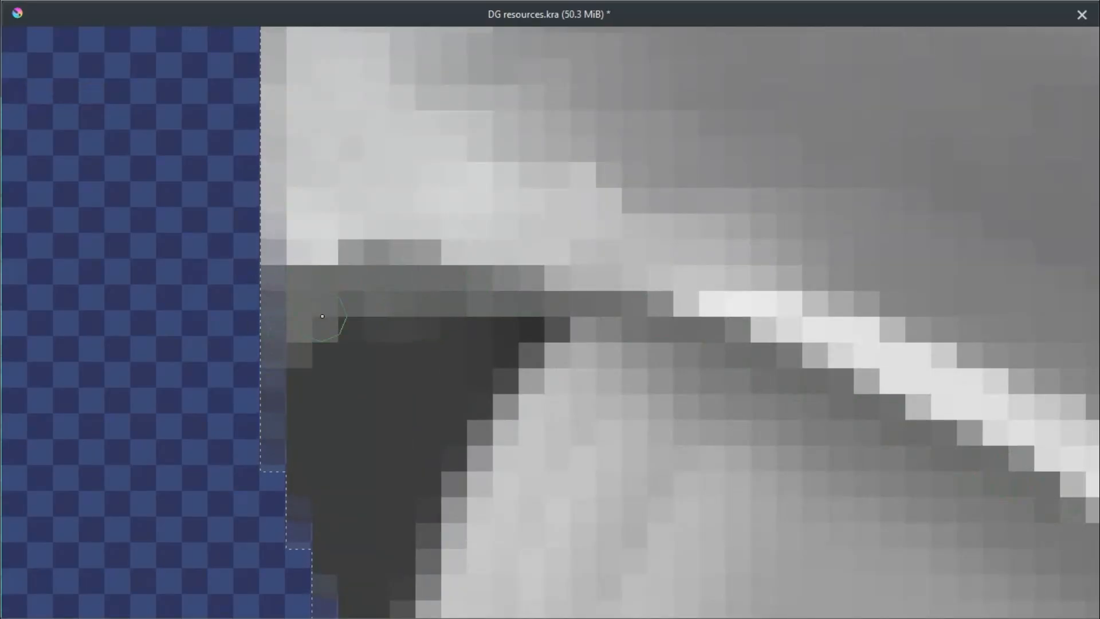
{"action": "left_click_drag", "start_coordinate": [324, 268], "coordinate": [596, 269]}
Draw a dark grey edge beside the dark gap near the upper spike and blend it into the shell
{"action": "scroll", "coordinate": [380, 321], "scroll_direction": "down", "scroll_amount": 4}
{"action": "scroll", "coordinate": [615, 160], "scroll_direction": "up", "scroll_amount": 3}
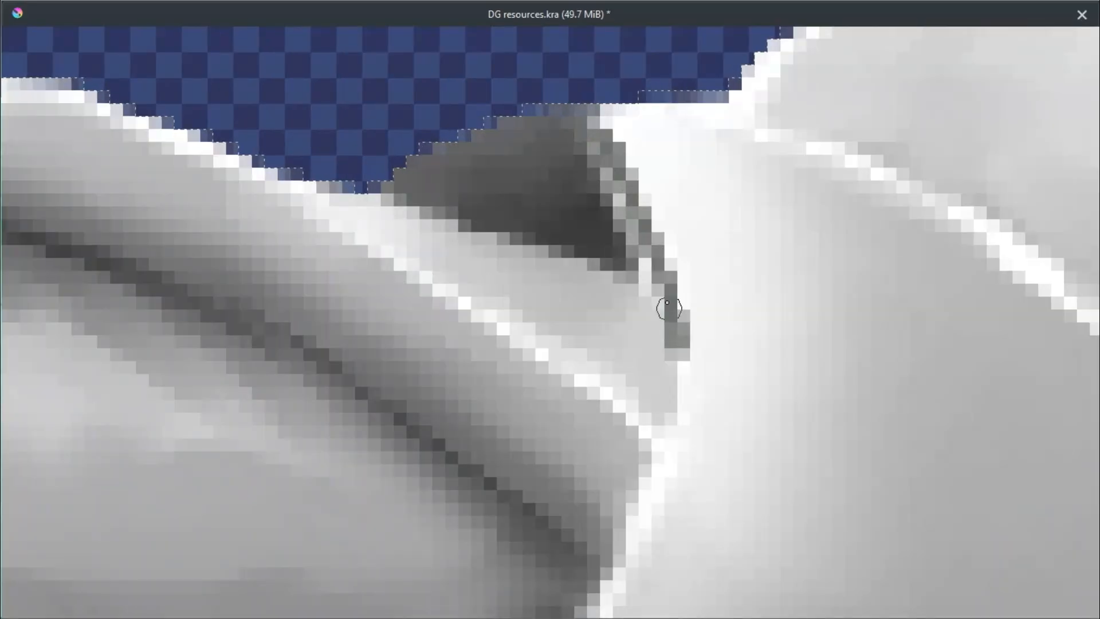
{"action": "left_click", "coordinate": [679, 389]}
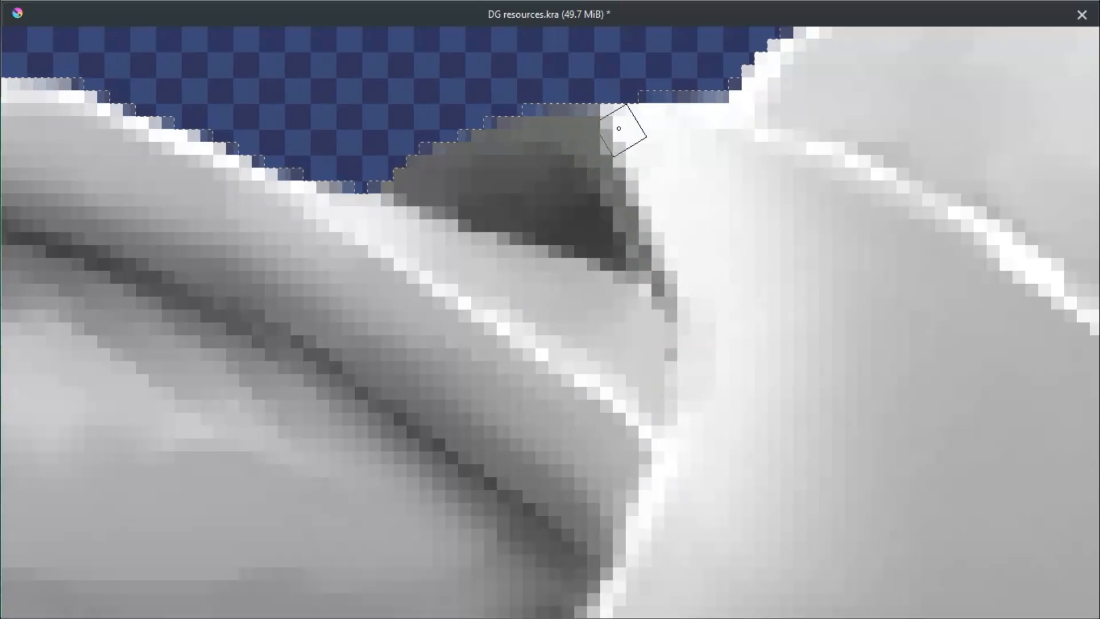
{"action": "scroll", "coordinate": [580, 104], "scroll_direction": "down", "scroll_amount": 3}
Paint a light grey rim along the shell's lower edge near the hanging tube and fade its upper end
{"action": "scroll", "coordinate": [700, 431], "scroll_direction": "up", "scroll_amount": 3}
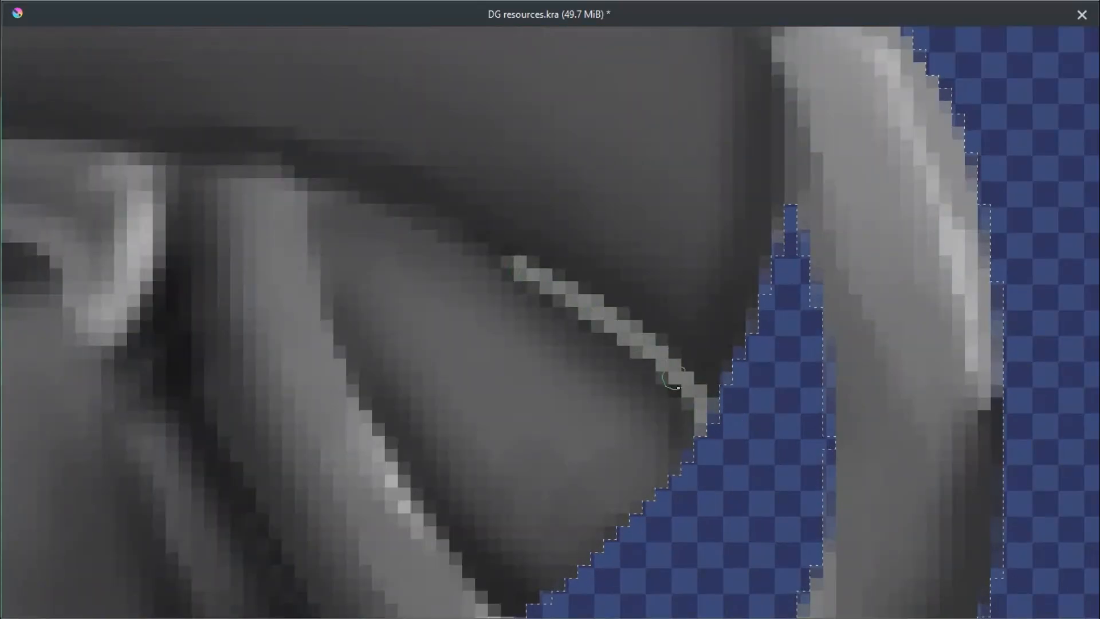
{"action": "scroll", "coordinate": [543, 277], "scroll_direction": "up", "scroll_amount": 1}
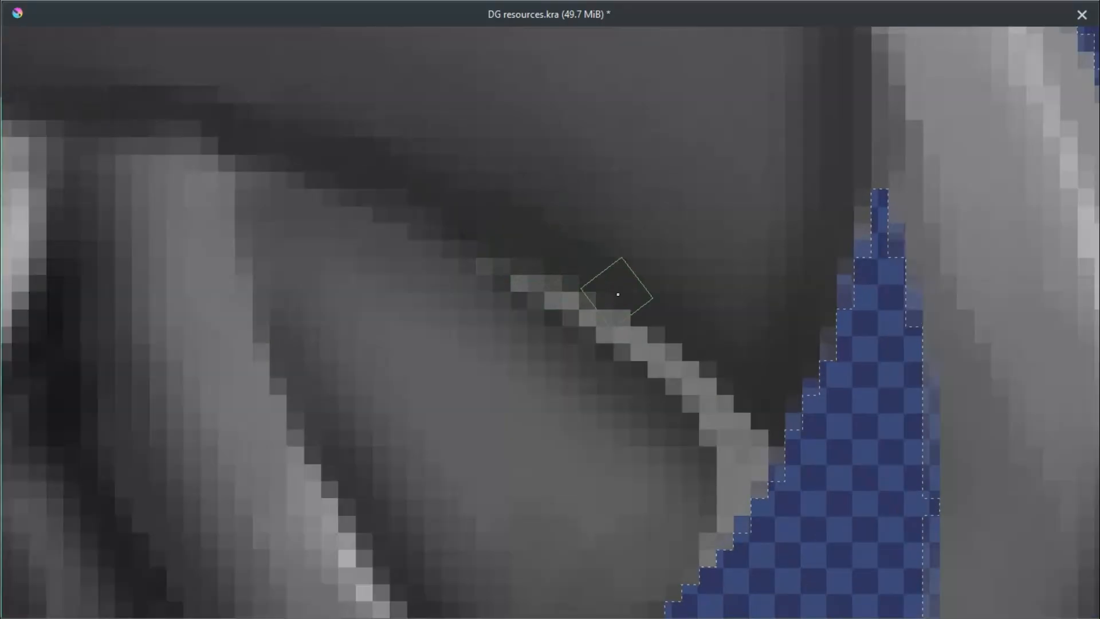
{"action": "scroll", "coordinate": [722, 372], "scroll_direction": "down", "scroll_amount": 5}
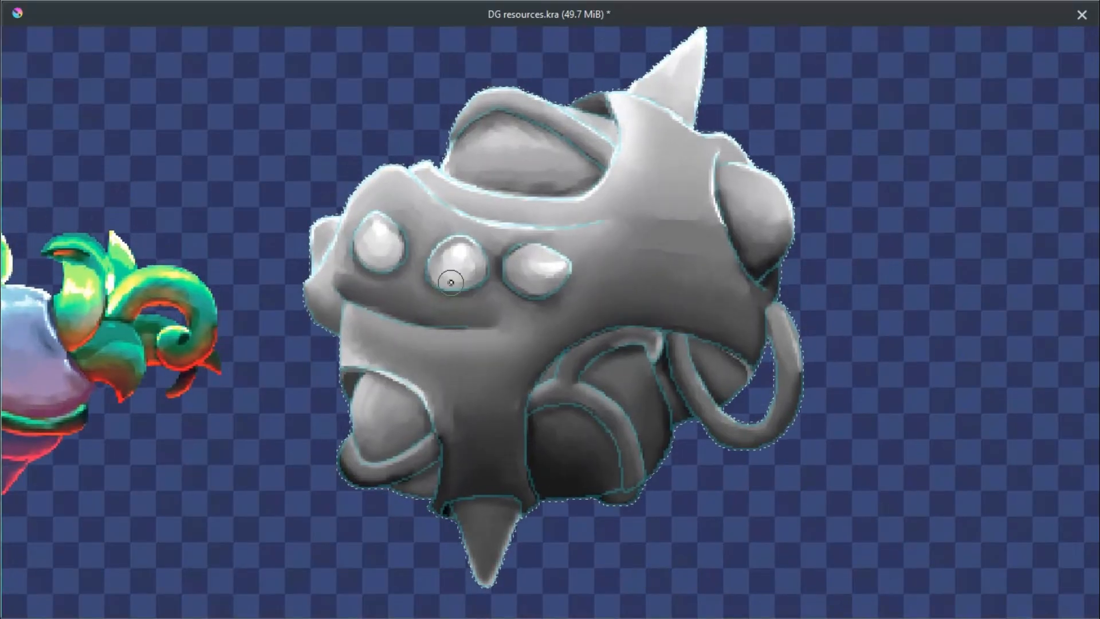
Set the brush opacity to about 25% and paint dark cast shadows beneath the three eyes
{"action": "scroll", "coordinate": [621, 337], "scroll_direction": "up", "scroll_amount": 5}
{"action": "left_click_drag", "start_coordinate": [638, 390], "coordinate": [536, 344]}
{"action": "key", "text": "ctrl+z"}
{"action": "key", "text": "Tab"}
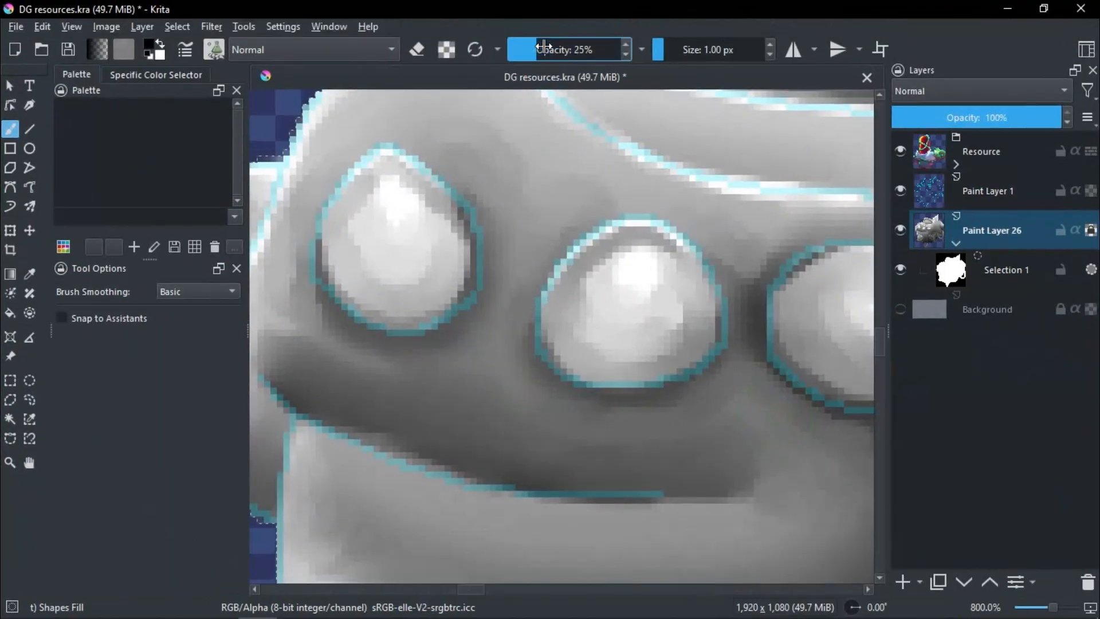
{"action": "key", "text": "Tab"}
{"action": "mouse_move", "coordinate": [577, 309]}
{"action": "left_mouse_down"}
{"action": "mouse_move", "coordinate": [516, 377]}
{"action": "mouse_move", "coordinate": [518, 310]}
{"action": "left_mouse_up"}
{"action": "scroll", "coordinate": [279, 310], "scroll_direction": "up", "scroll_amount": 2}
{"action": "mouse_move", "coordinate": [500, 200]}
{"action": "left_mouse_down"}
{"action": "mouse_move", "coordinate": [443, 410]}
{"action": "mouse_move", "coordinate": [269, 265]}
{"action": "left_mouse_up"}
{"action": "scroll", "coordinate": [418, 299], "scroll_direction": "down", "scroll_amount": 3}
{"action": "mouse_move", "coordinate": [417, 300]}
{"action": "left_mouse_down"}
{"action": "mouse_move", "coordinate": [343, 331]}
{"action": "mouse_move", "coordinate": [466, 233]}
{"action": "left_mouse_up"}
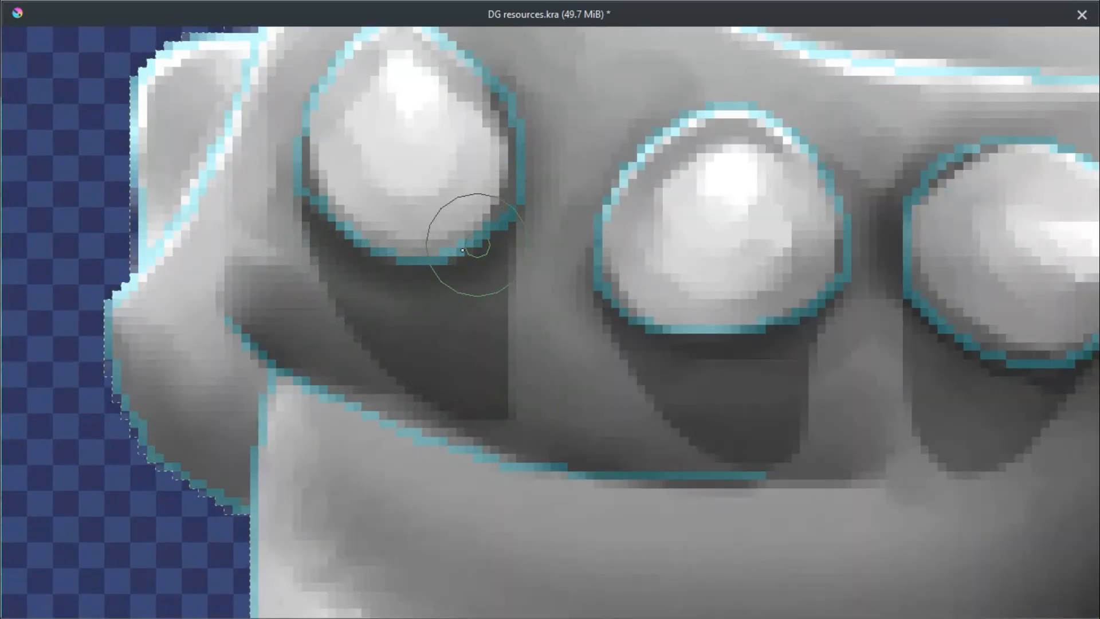
Lay broad dark shadows over the front leg, the leg opening and the tubes under the body
{"action": "scroll", "coordinate": [470, 329], "scroll_direction": "up", "scroll_amount": 4}
{"action": "scroll", "coordinate": [413, 363], "scroll_direction": "down", "scroll_amount": 4}
{"action": "left_click_drag", "start_coordinate": [412, 363], "coordinate": [296, 35]}
{"action": "mouse_move", "coordinate": [545, 272]}
{"action": "left_mouse_down"}
{"action": "mouse_move", "coordinate": [380, 393]}
{"action": "mouse_move", "coordinate": [414, 519]}
{"action": "mouse_move", "coordinate": [570, 432]}
{"action": "mouse_move", "coordinate": [363, 386]}
{"action": "mouse_move", "coordinate": [596, 163]}
{"action": "mouse_move", "coordinate": [753, 252]}
{"action": "mouse_move", "coordinate": [667, 285]}
{"action": "left_mouse_up"}
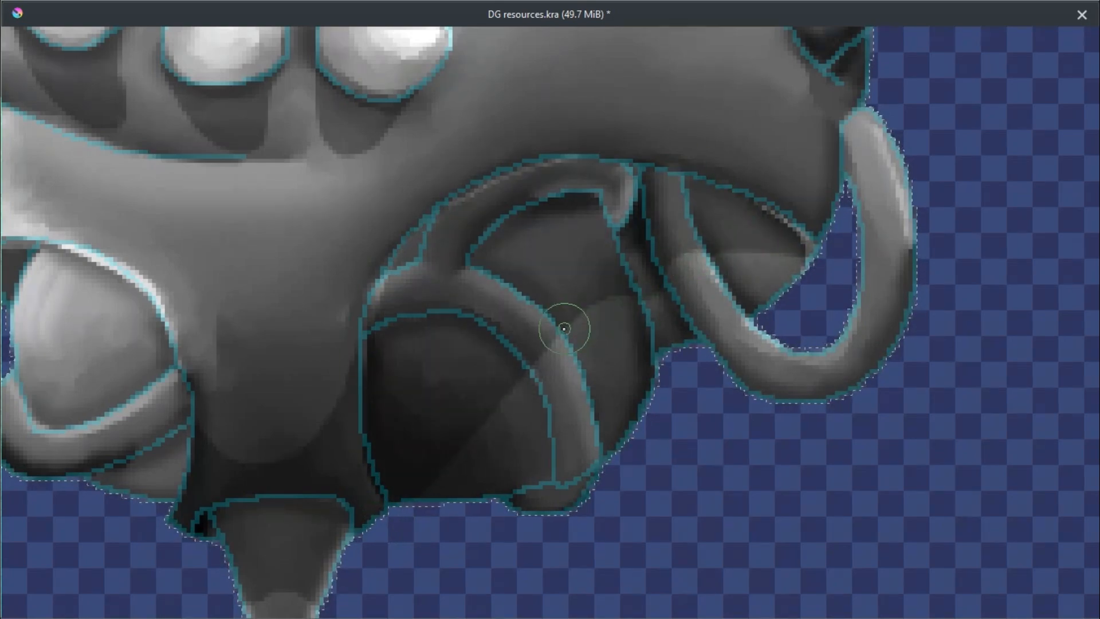
Deepen the shading on the dark ball in the leg opening and along its surrounding tube
{"action": "scroll", "coordinate": [422, 483], "scroll_direction": "up", "scroll_amount": 2}
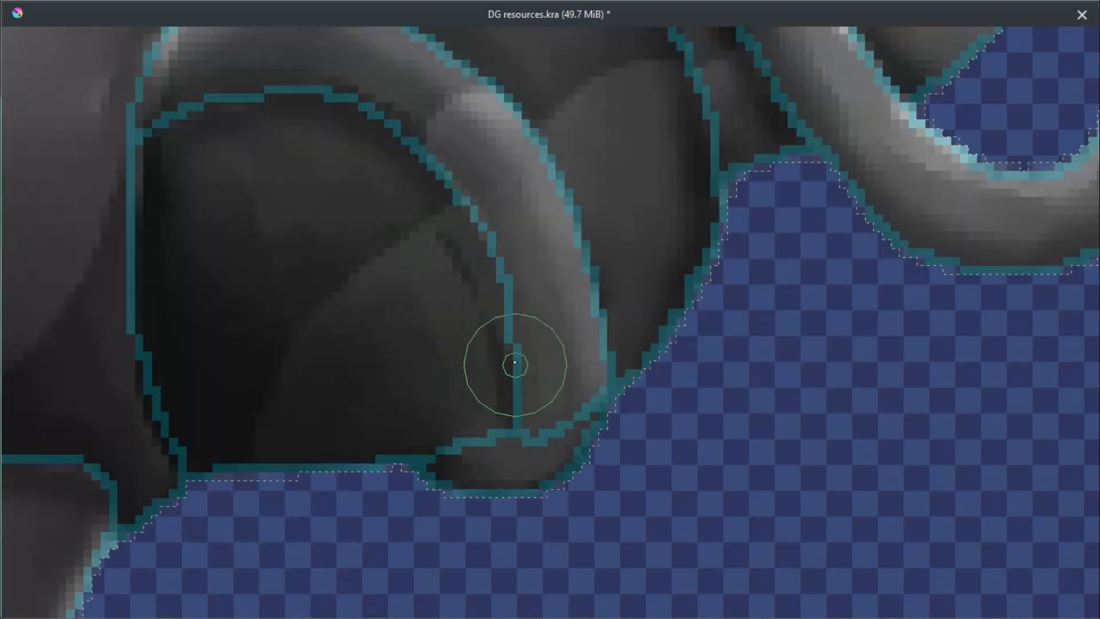
{"action": "scroll", "coordinate": [687, 290], "scroll_direction": "up", "scroll_amount": 1}
{"action": "left_click_drag", "start_coordinate": [687, 290], "coordinate": [459, 466]}
{"action": "scroll", "coordinate": [459, 467], "scroll_direction": "down", "scroll_amount": 4}
{"action": "scroll", "coordinate": [338, 378], "scroll_direction": "up", "scroll_amount": 4}
{"action": "scroll", "coordinate": [364, 401], "scroll_direction": "down", "scroll_amount": 4}
{"action": "left_click_drag", "start_coordinate": [363, 400], "coordinate": [499, 322]}
Deepen the shading above the tubes under the body, choosing a shading brush preset for the remaining shadows
{"action": "scroll", "coordinate": [636, 214], "scroll_direction": "up", "scroll_amount": 3}
{"action": "left_click_drag", "start_coordinate": [636, 214], "coordinate": [547, 223]}
{"action": "left_click_drag", "start_coordinate": [520, 234], "coordinate": [479, 253]}
{"action": "right_click", "coordinate": [479, 253]}
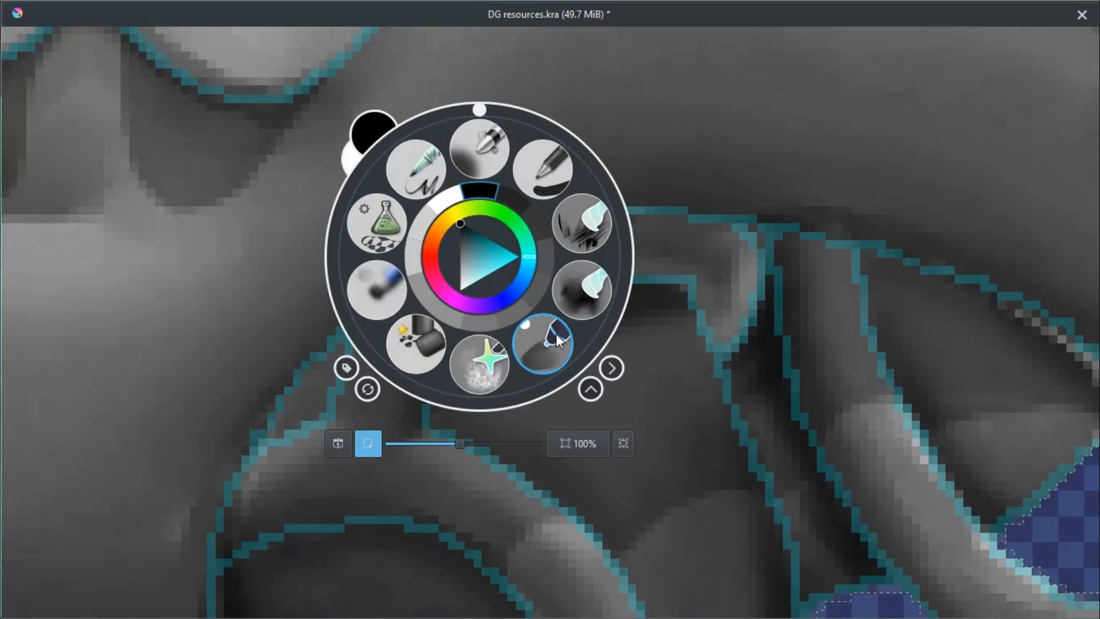
{"action": "left_click", "coordinate": [546, 343]}
{"action": "scroll", "coordinate": [617, 229], "scroll_direction": "up", "scroll_amount": 2}
{"action": "scroll", "coordinate": [302, 357], "scroll_direction": "down", "scroll_amount": 5}
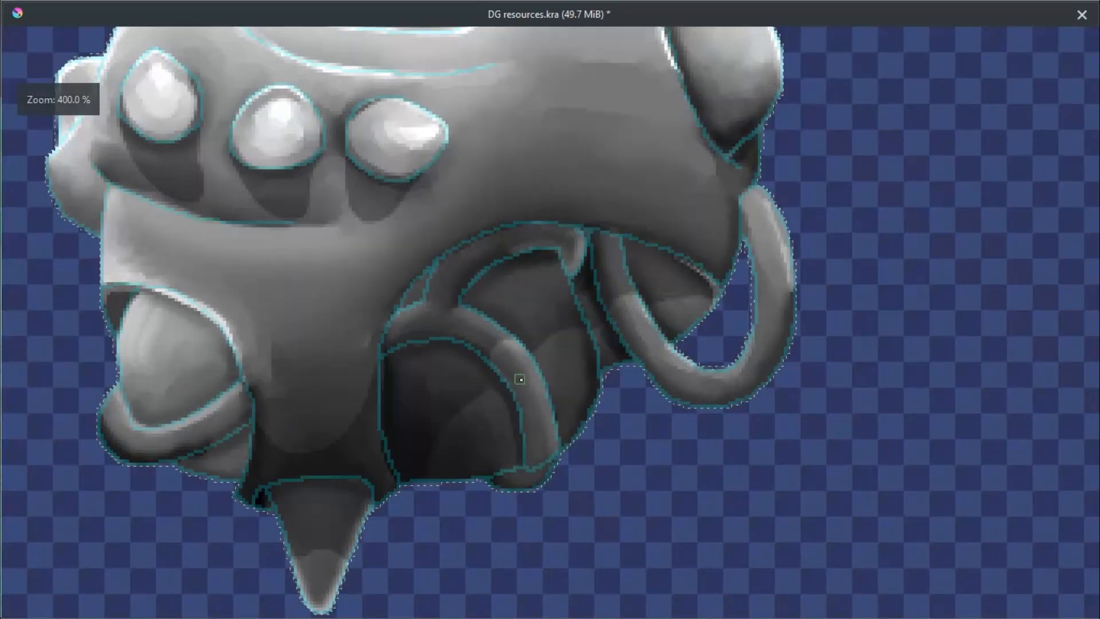
Paint a shadow over the upper part of the ball in the front leg socket
{"action": "scroll", "coordinate": [240, 375], "scroll_direction": "up", "scroll_amount": 2}
{"action": "left_click_drag", "start_coordinate": [241, 376], "coordinate": [596, 339]}
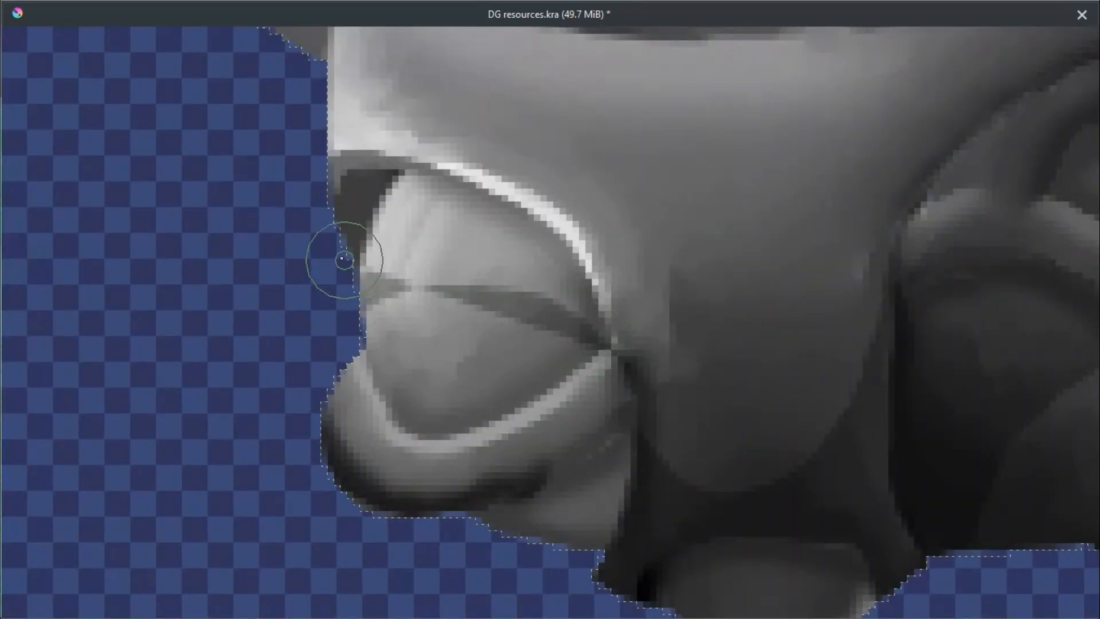
{"action": "left_click_drag", "start_coordinate": [364, 261], "coordinate": [553, 253]}
{"action": "scroll", "coordinate": [515, 401], "scroll_direction": "up", "scroll_amount": 1}
{"action": "left_click_drag", "start_coordinate": [516, 401], "coordinate": [455, 302]}
{"action": "left_click_drag", "start_coordinate": [590, 453], "coordinate": [408, 446]}
{"action": "scroll", "coordinate": [566, 382], "scroll_direction": "down", "scroll_amount": 2}
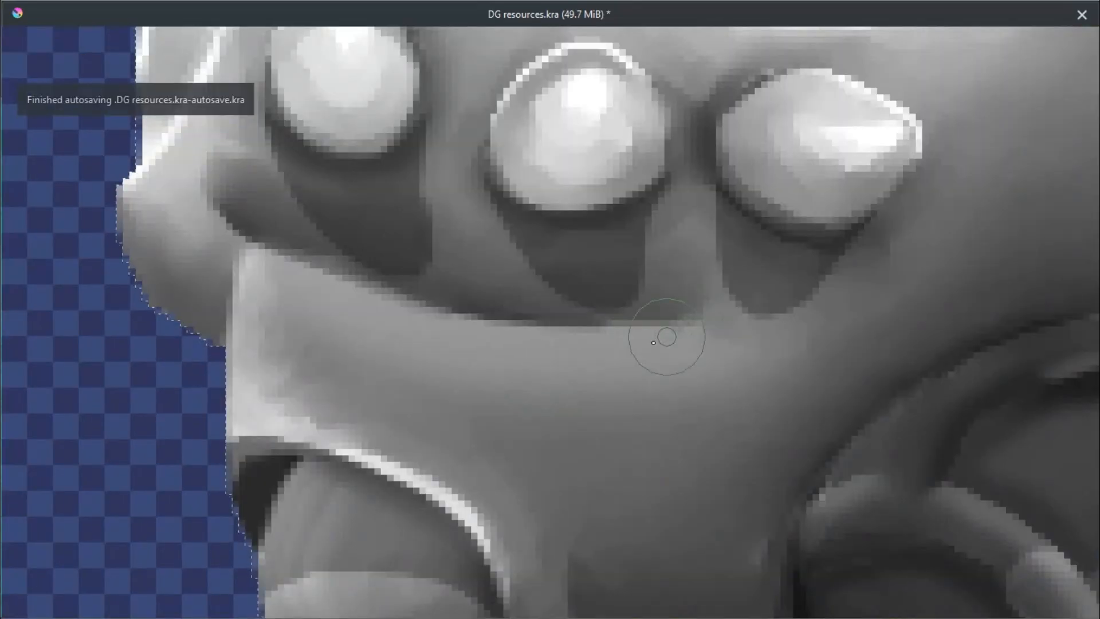
Lay a broad, semi-transparent shadow beneath the mouth ridge
{"action": "left_click_drag", "start_coordinate": [401, 344], "coordinate": [283, 239]}
{"action": "scroll", "coordinate": [393, 300], "scroll_direction": "up", "scroll_amount": 2}
{"action": "scroll", "coordinate": [257, 251], "scroll_direction": "down", "scroll_amount": 2}
{"action": "scroll", "coordinate": [344, 437], "scroll_direction": "down", "scroll_amount": 1}
{"action": "scroll", "coordinate": [517, 308], "scroll_direction": "up", "scroll_amount": 3}
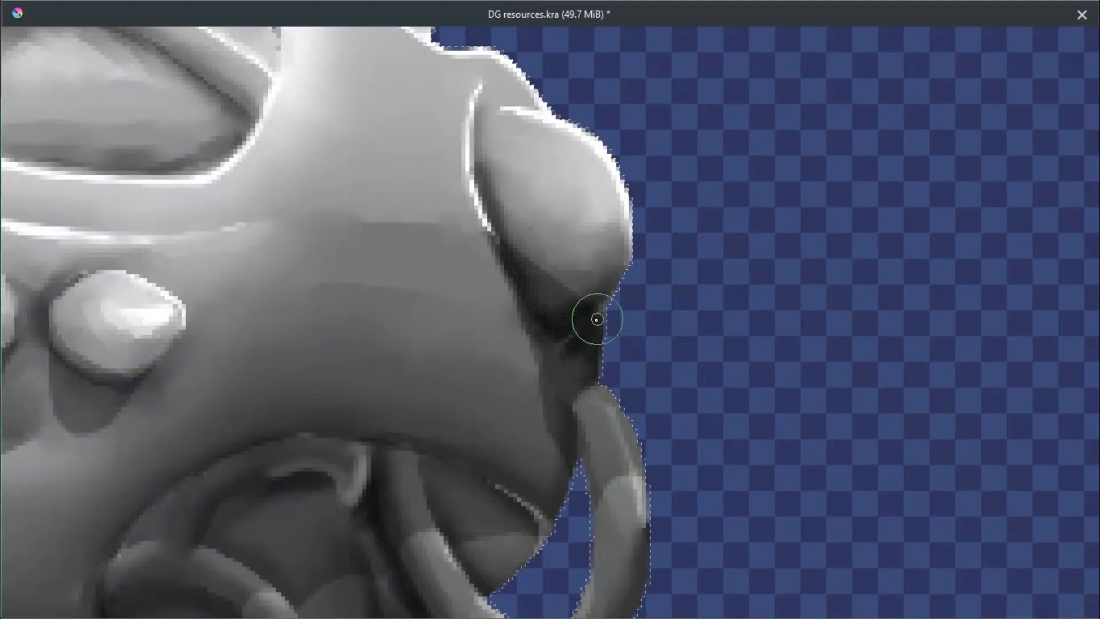
Darken the recess beneath the rear shoulder bulge and shade the bulge's lower end
{"action": "scroll", "coordinate": [609, 304], "scroll_direction": "down", "scroll_amount": 3}
{"action": "scroll", "coordinate": [615, 257], "scroll_direction": "up", "scroll_amount": 3}
{"action": "left_click_drag", "start_coordinate": [560, 277], "coordinate": [602, 326]}
{"action": "scroll", "coordinate": [601, 326], "scroll_direction": "down", "scroll_amount": 3}
{"action": "scroll", "coordinate": [407, 237], "scroll_direction": "up", "scroll_amount": 3}
{"action": "scroll", "coordinate": [625, 252], "scroll_direction": "up", "scroll_amount": 1}
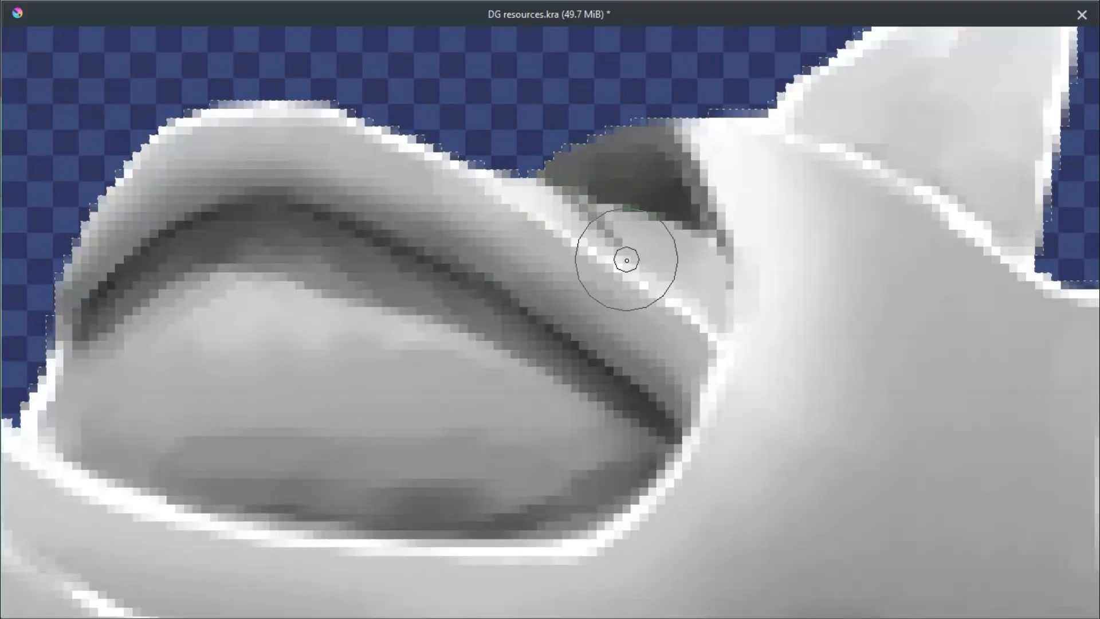
Soften the hard edges of the cast shadows beneath the middle and last eyes
{"action": "scroll", "coordinate": [708, 228], "scroll_direction": "down", "scroll_amount": 3}
{"action": "scroll", "coordinate": [543, 312], "scroll_direction": "up", "scroll_amount": 3}
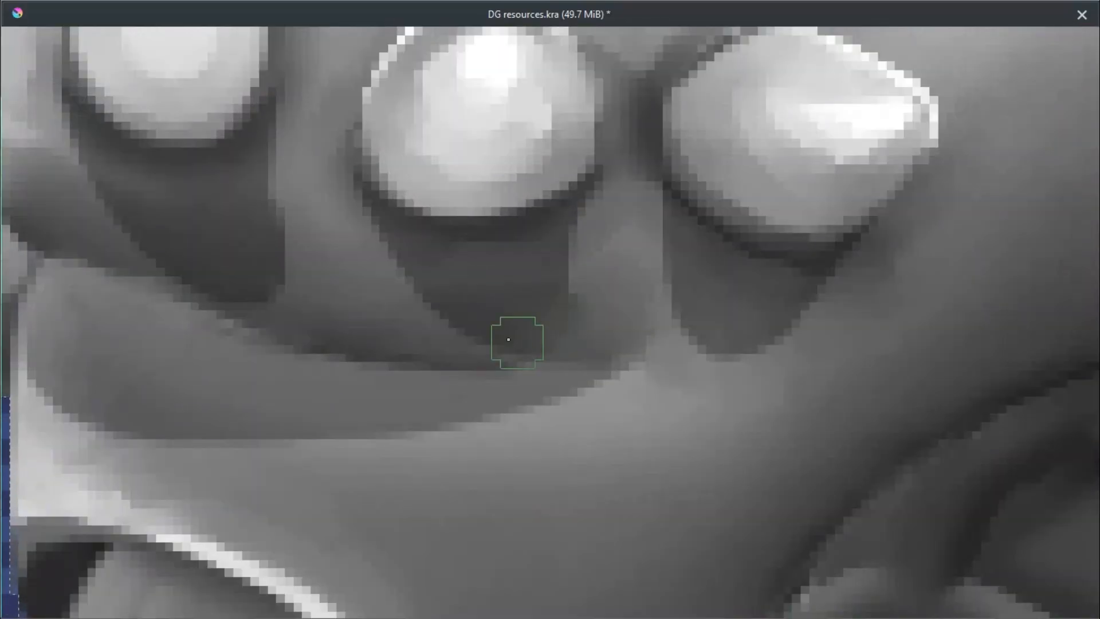
{"action": "scroll", "coordinate": [550, 295], "scroll_direction": "up", "scroll_amount": 1}
{"action": "left_click_drag", "start_coordinate": [917, 390], "coordinate": [308, 342]}
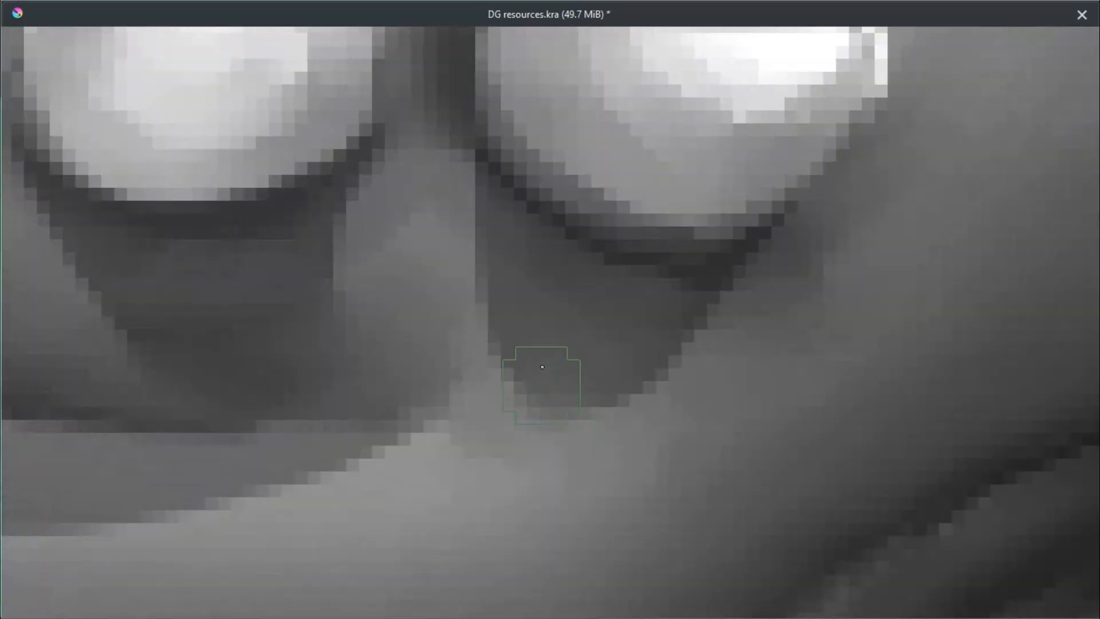
{"action": "scroll", "coordinate": [601, 440], "scroll_direction": "down", "scroll_amount": 3}
{"action": "scroll", "coordinate": [424, 476], "scroll_direction": "up", "scroll_amount": 2}
{"action": "scroll", "coordinate": [613, 323], "scroll_direction": "down", "scroll_amount": 4}
{"action": "scroll", "coordinate": [550, 425], "scroll_direction": "up", "scroll_amount": 6}
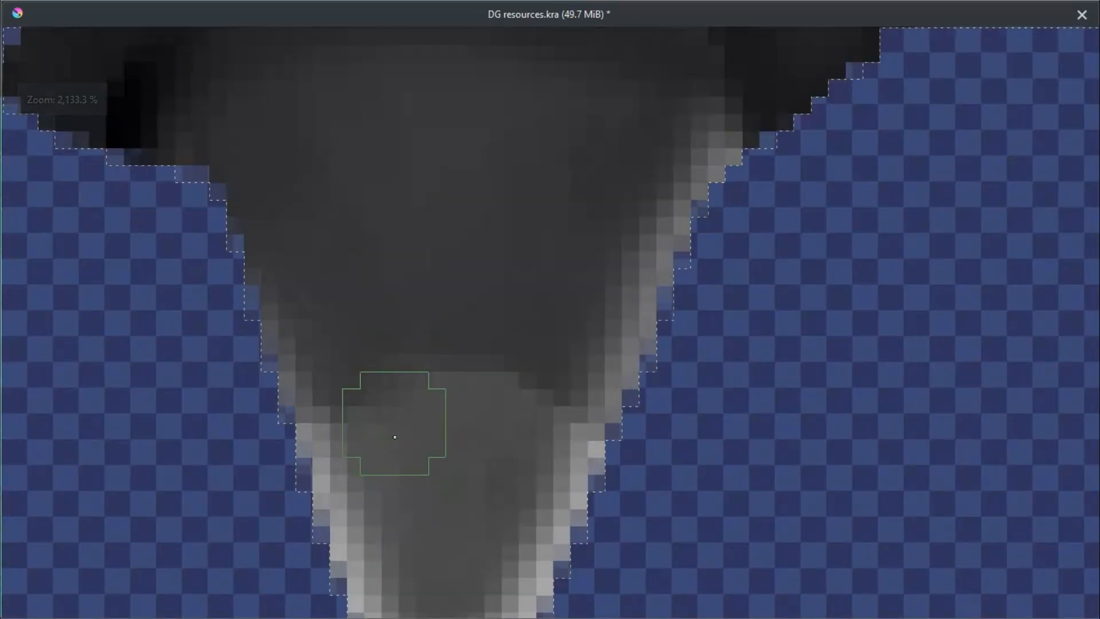
Enlarge the brush by two steps and blend the shadow edge on the lower spike
{"action": "scroll", "coordinate": [497, 467], "scroll_direction": "down", "scroll_amount": 6}
{"action": "scroll", "coordinate": [380, 318], "scroll_direction": "up", "scroll_amount": 4}
{"action": "key", "text": "bracketright"}
{"action": "key", "text": "bracketright"}
{"action": "scroll", "coordinate": [324, 334], "scroll_direction": "down", "scroll_amount": 5}
{"action": "scroll", "coordinate": [418, 388], "scroll_direction": "up", "scroll_amount": 5}
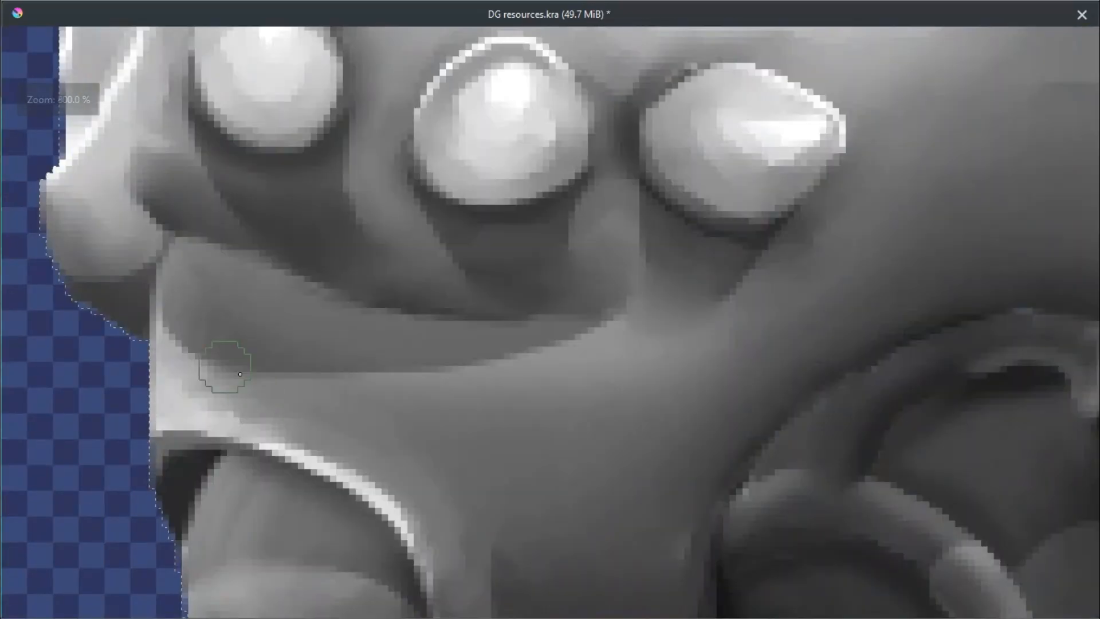
Soften the shadow below the mouth, then restore the full interface around the canvas
{"action": "scroll", "coordinate": [379, 365], "scroll_direction": "down", "scroll_amount": 3}
{"action": "scroll", "coordinate": [604, 342], "scroll_direction": "up", "scroll_amount": 3}
{"action": "scroll", "coordinate": [720, 423], "scroll_direction": "down", "scroll_amount": 3}
{"action": "scroll", "coordinate": [509, 380], "scroll_direction": "up", "scroll_amount": 4}
{"action": "scroll", "coordinate": [538, 338], "scroll_direction": "up", "scroll_amount": 2}
{"action": "scroll", "coordinate": [538, 338], "scroll_direction": "down", "scroll_amount": 2}
{"action": "key", "text": "Tab"}
{"action": "scroll", "coordinate": [544, 343], "scroll_direction": "down", "scroll_amount": 4}
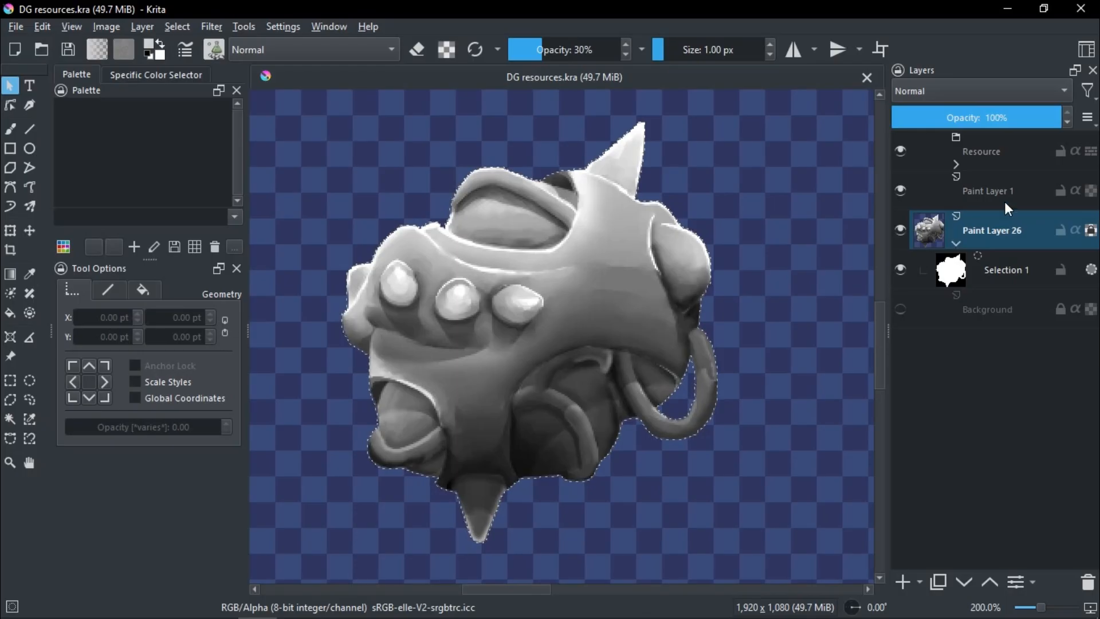
Add a Gradient Map filter mask with the Material gradient preset to Paint Layer 26
{"action": "key", "text": "Page_Up"}
{"action": "key", "text": "Page_Down"}
{"action": "right_click", "coordinate": [999, 233]}
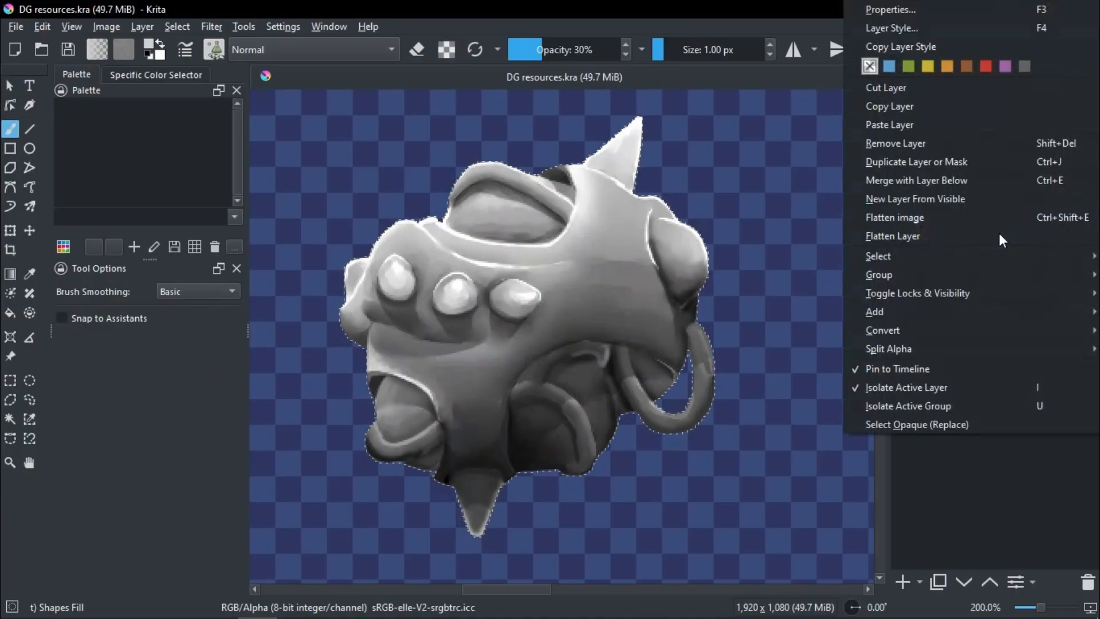
{"action": "mouse_move", "coordinate": [896, 312]}
{"action": "left_click", "coordinate": [754, 327]}
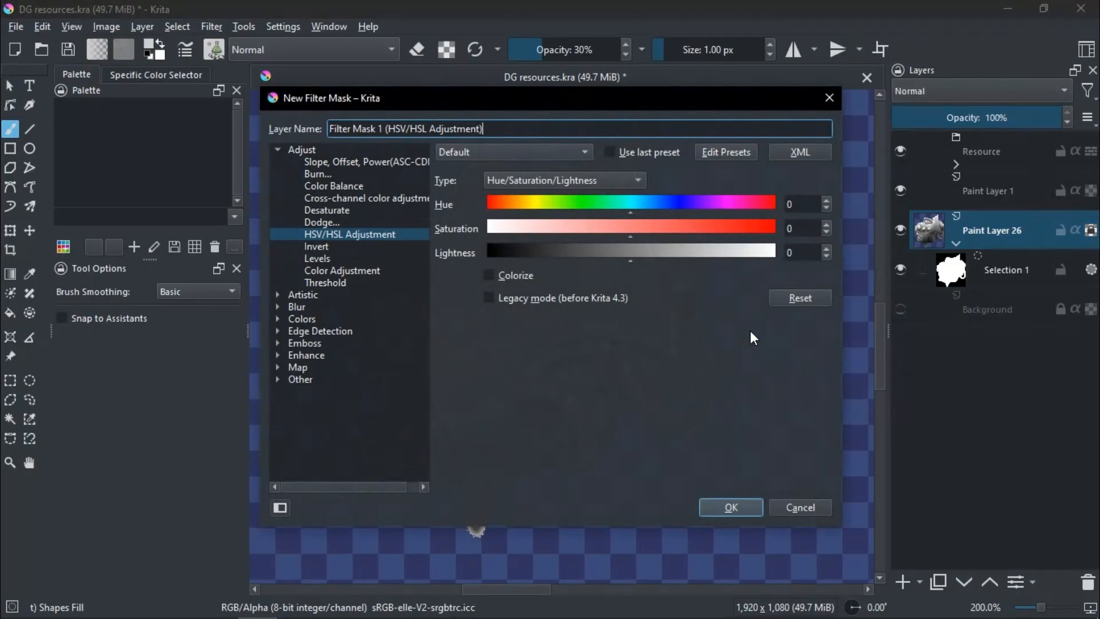
{"action": "left_click", "coordinate": [277, 367]}
{"action": "left_click", "coordinate": [329, 379]}
{"action": "left_click", "coordinate": [739, 212]}
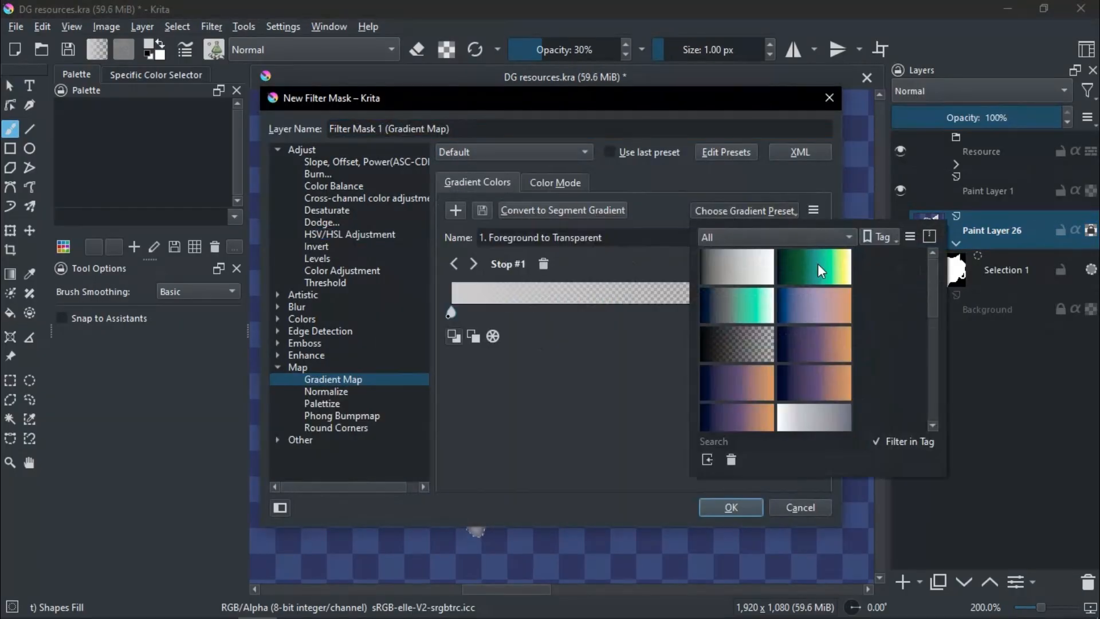
{"action": "left_click", "coordinate": [730, 310]}
{"action": "left_click", "coordinate": [731, 507]}
Reopen the gradient map's properties and reposition its colour stops, placing the dark blue second stop at about 21.76%
{"action": "scroll", "coordinate": [436, 318], "scroll_direction": "down", "scroll_amount": 1}
{"action": "left_click_drag", "start_coordinate": [436, 318], "coordinate": [649, 323]}
{"action": "left_click", "coordinate": [947, 277]}
{"action": "left_click", "coordinate": [947, 278], "text": "alt"}
{"action": "double_click", "coordinate": [999, 273]}
{"action": "left_click_drag", "start_coordinate": [693, 165], "coordinate": [369, 177]}
{"action": "left_click_drag", "start_coordinate": [322, 364], "coordinate": [393, 368]}
{"action": "left_click_drag", "start_coordinate": [187, 366], "coordinate": [281, 367]}
{"action": "left_click_drag", "start_coordinate": [94, 365], "coordinate": [127, 366]}
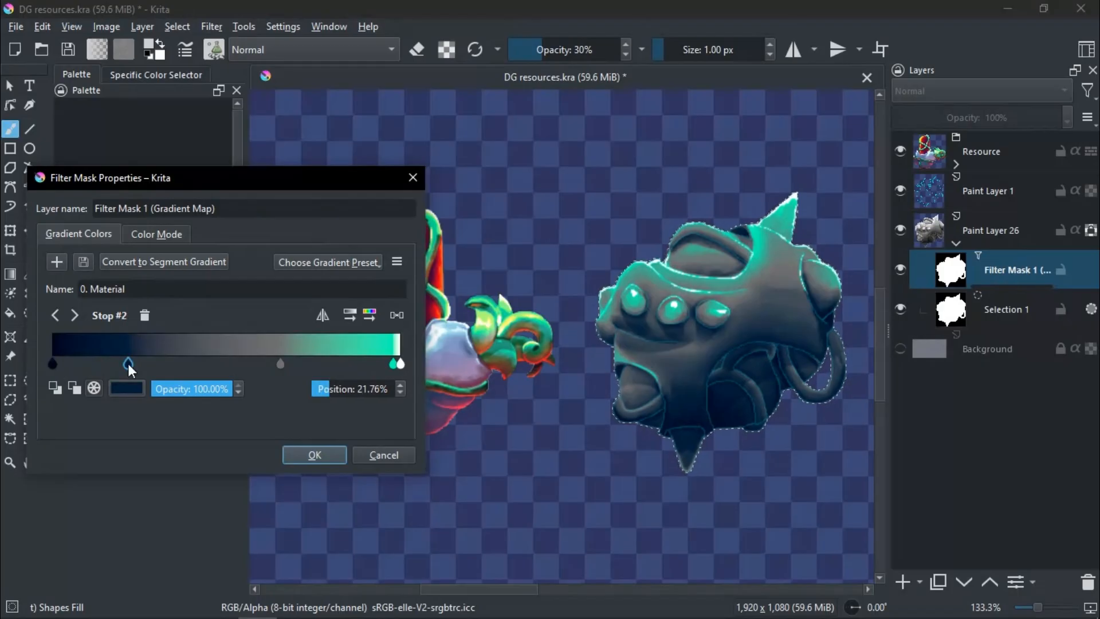
Recolour the gradient map's second stop to a purplish shade and apply the filter mask changes
{"action": "double_click", "coordinate": [128, 363]}
{"action": "left_click", "coordinate": [129, 201]}
{"action": "left_click", "coordinate": [315, 509]}
{"action": "left_click", "coordinate": [301, 456]}
Erase Filter Mask 1 over the eyes and rear shoulder bulge using the Basic-1 brush in eraser mode
{"action": "scroll", "coordinate": [537, 304], "scroll_direction": "up", "scroll_amount": 2}
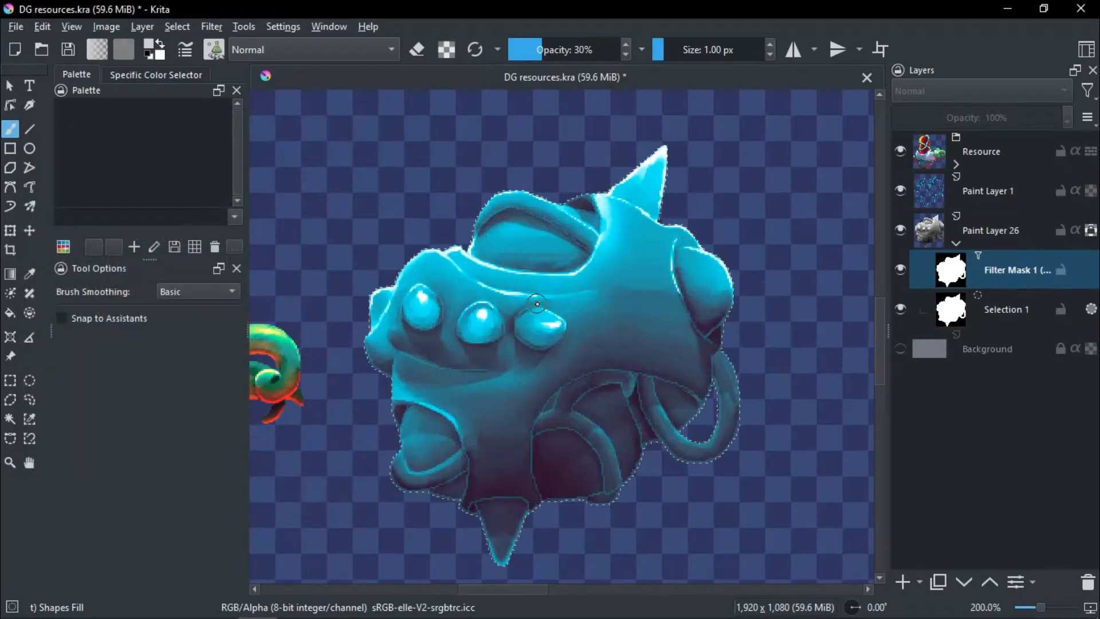
{"action": "scroll", "coordinate": [537, 304], "scroll_direction": "up", "scroll_amount": 2}
{"action": "right_click", "coordinate": [444, 289]}
{"action": "left_click", "coordinate": [519, 241]}
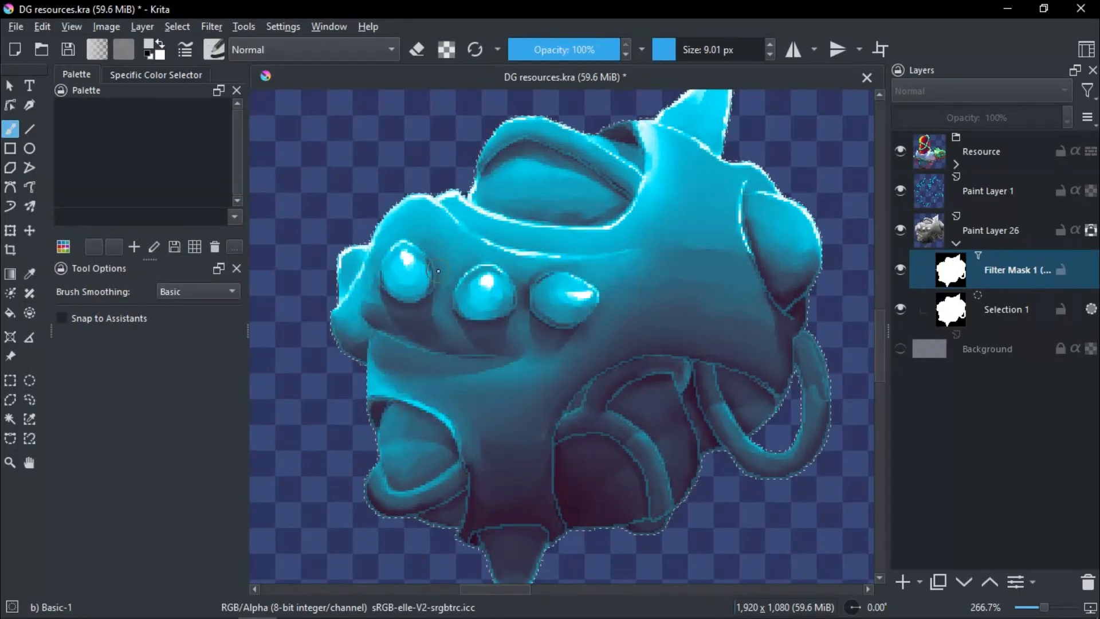
{"action": "scroll", "coordinate": [476, 269], "scroll_direction": "up", "scroll_amount": 2}
{"action": "key", "text": "e"}
{"action": "mouse_move", "coordinate": [407, 278]}
{"action": "left_mouse_down"}
{"action": "mouse_move", "coordinate": [352, 290]}
{"action": "mouse_move", "coordinate": [376, 332]}
{"action": "mouse_move", "coordinate": [371, 298]}
{"action": "mouse_move", "coordinate": [449, 180]}
{"action": "mouse_move", "coordinate": [548, 270]}
{"action": "mouse_move", "coordinate": [570, 336]}
{"action": "mouse_move", "coordinate": [553, 390]}
{"action": "mouse_move", "coordinate": [575, 394]}
{"action": "mouse_move", "coordinate": [521, 425]}
{"action": "mouse_move", "coordinate": [445, 420]}
{"action": "mouse_move", "coordinate": [387, 385]}
{"action": "mouse_move", "coordinate": [471, 437]}
{"action": "left_mouse_up"}
{"action": "scroll", "coordinate": [358, 294], "scroll_direction": "up", "scroll_amount": 4}
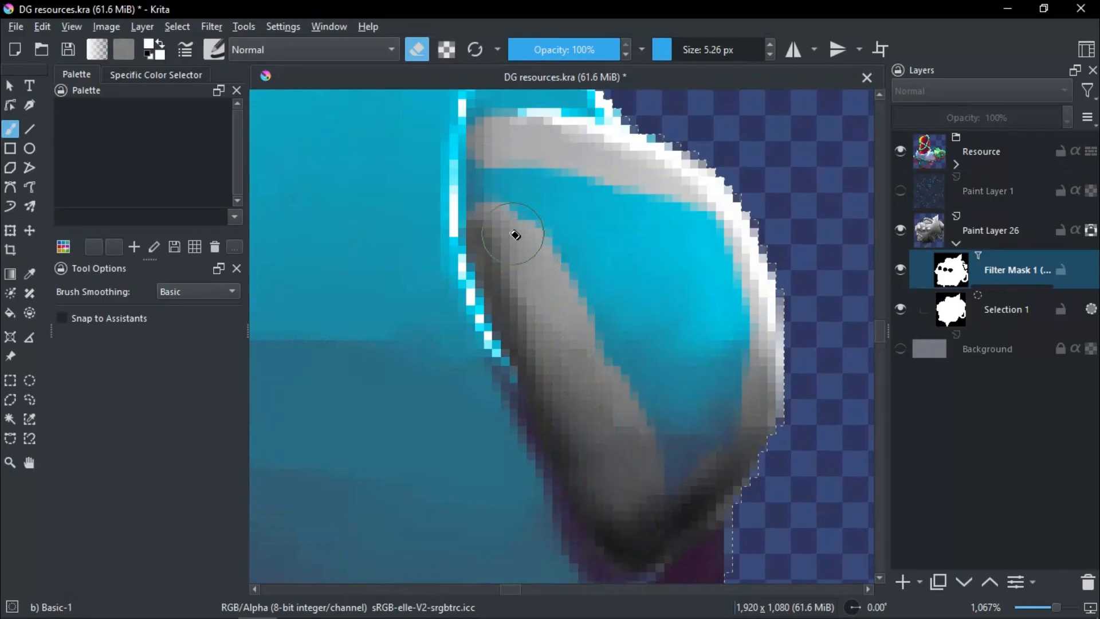
{"action": "scroll", "coordinate": [514, 176], "scroll_direction": "up", "scroll_amount": 5}
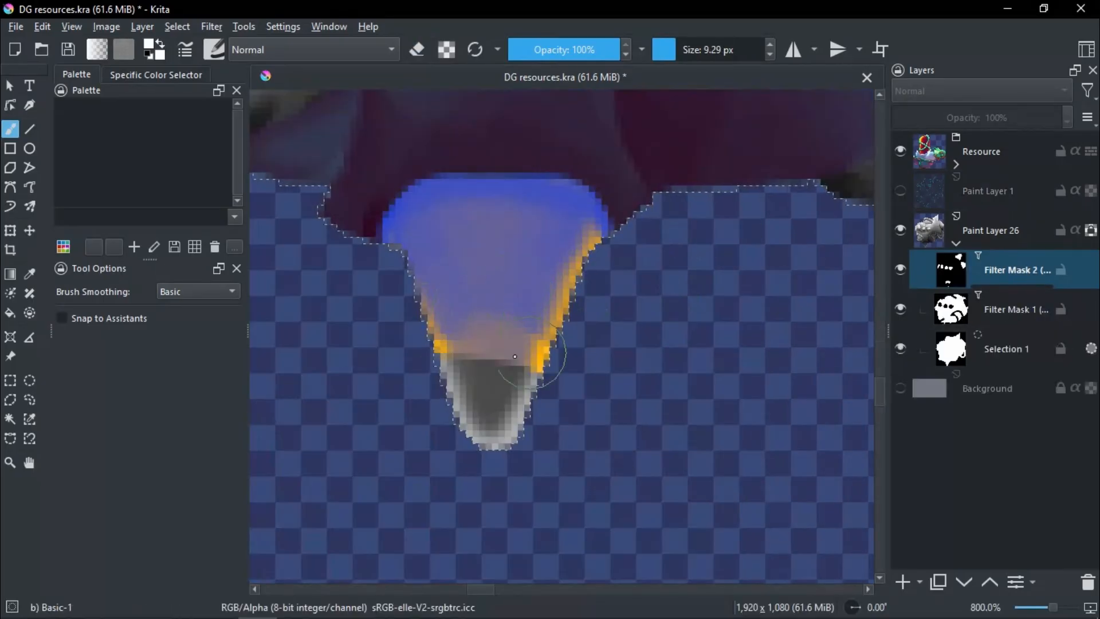
Colour the lower spike through the orange gradient mask and the tubes through a copied Greeny gradient mask
{"action": "scroll", "coordinate": [507, 387], "scroll_direction": "down", "scroll_amount": 5}
{"action": "scroll", "coordinate": [507, 387], "scroll_direction": "up", "scroll_amount": 2}
{"action": "scroll", "coordinate": [544, 400], "scroll_direction": "down", "scroll_amount": 1}
{"action": "key", "text": "Tab"}
{"action": "scroll", "coordinate": [503, 448], "scroll_direction": "up", "scroll_amount": 8}
{"action": "scroll", "coordinate": [503, 448], "scroll_direction": "down", "scroll_amount": 8}
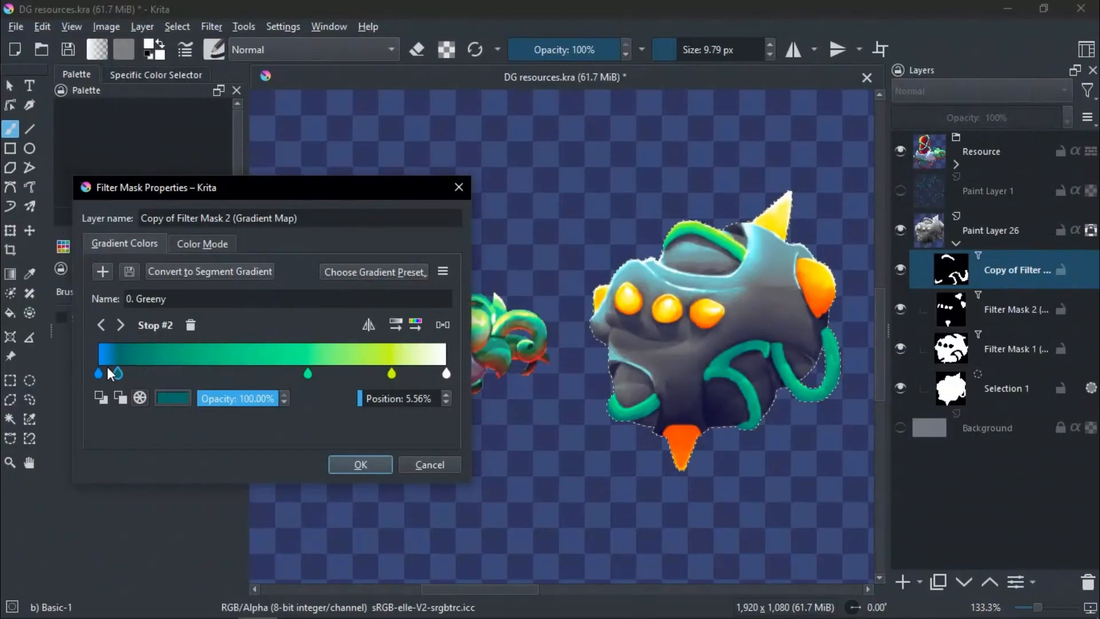
Move the Greeny gradient's second stop to about 32% and apply the change, viewing the canvas at 100%
{"action": "left_click_drag", "start_coordinate": [108, 367], "coordinate": [204, 372]}
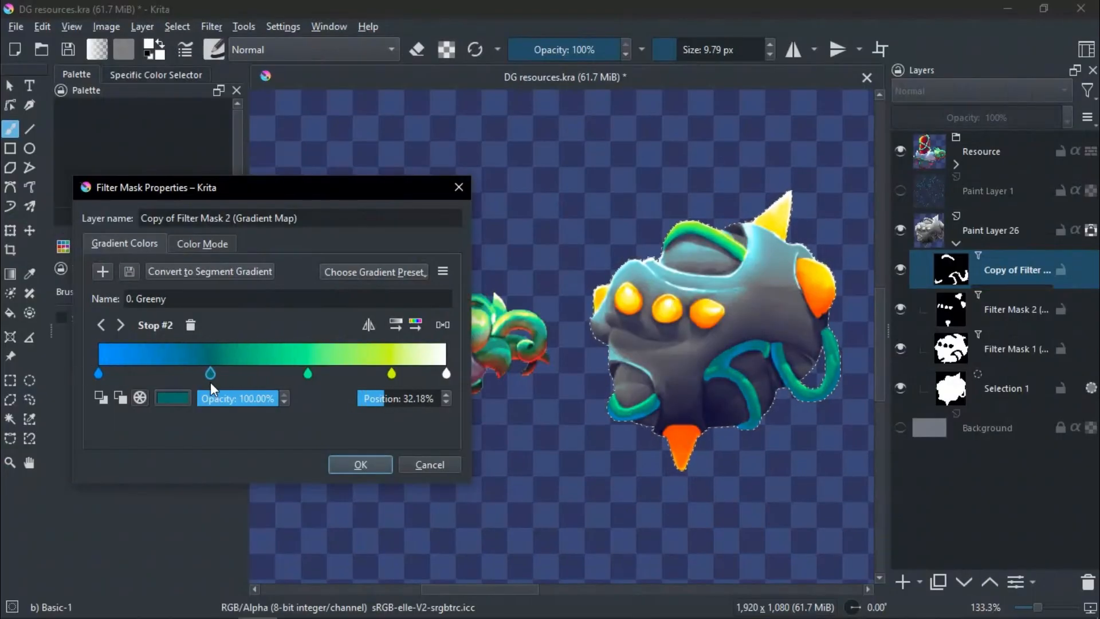
{"action": "left_click", "coordinate": [360, 464]}
{"action": "key", "text": "1"}
Add a new paint layer above Paint Layer 26, set its blending mode to Lighten, and pick a red brush colour
{"action": "key", "text": "Insert"}
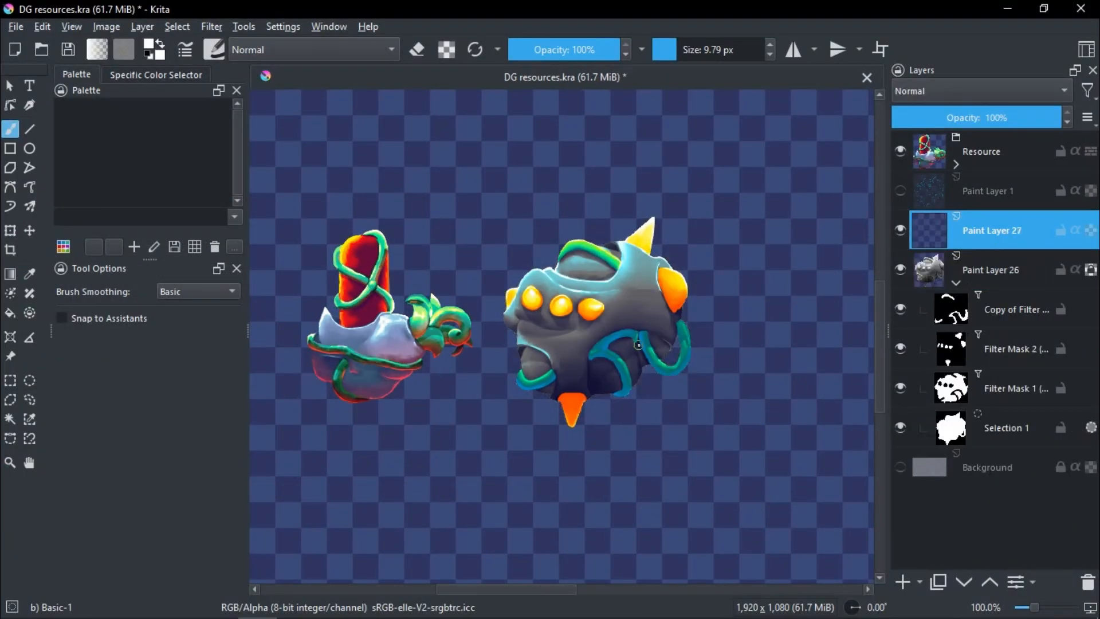
{"action": "left_click", "coordinate": [938, 90]}
{"action": "left_click", "coordinate": [934, 101]}
{"action": "right_click", "coordinate": [613, 305]}
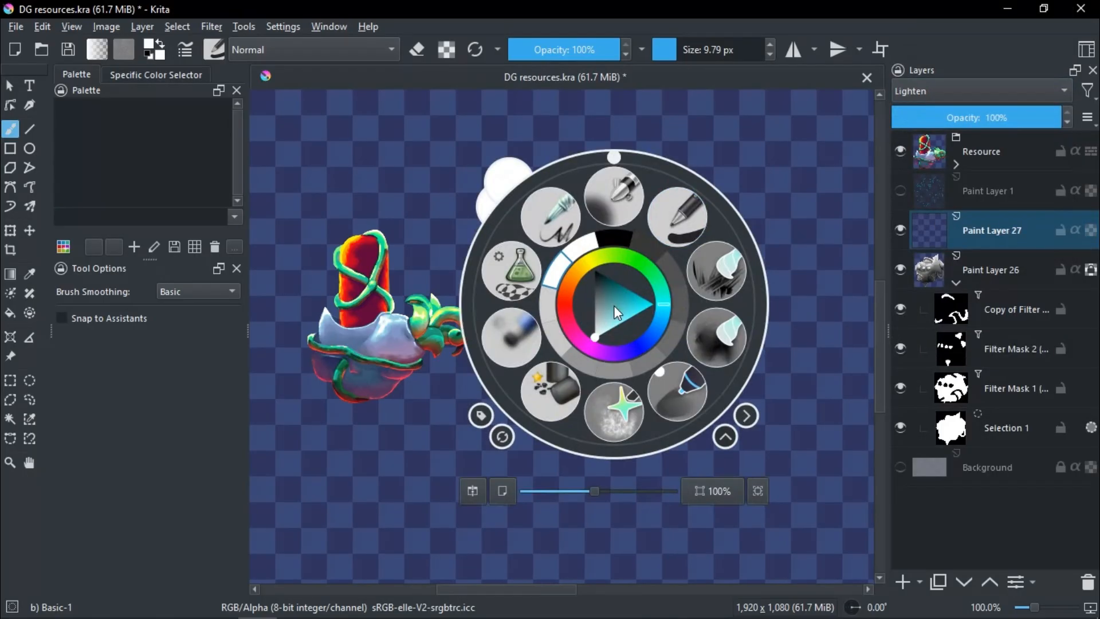
{"action": "left_click", "coordinate": [563, 304]}
{"action": "scroll", "coordinate": [516, 321], "scroll_direction": "up", "scroll_amount": 4}
{"action": "left_click_drag", "start_coordinate": [601, 335], "coordinate": [367, 395]}
{"action": "key", "text": "ctrl+z"}
Move the Selection 1 mask onto Paint Layer 27, test a red stroke, and switch to the Shading brush 2 preset
{"action": "left_click_drag", "start_coordinate": [998, 437], "coordinate": [1004, 235]}
{"action": "left_click_drag", "start_coordinate": [691, 381], "coordinate": [607, 464]}
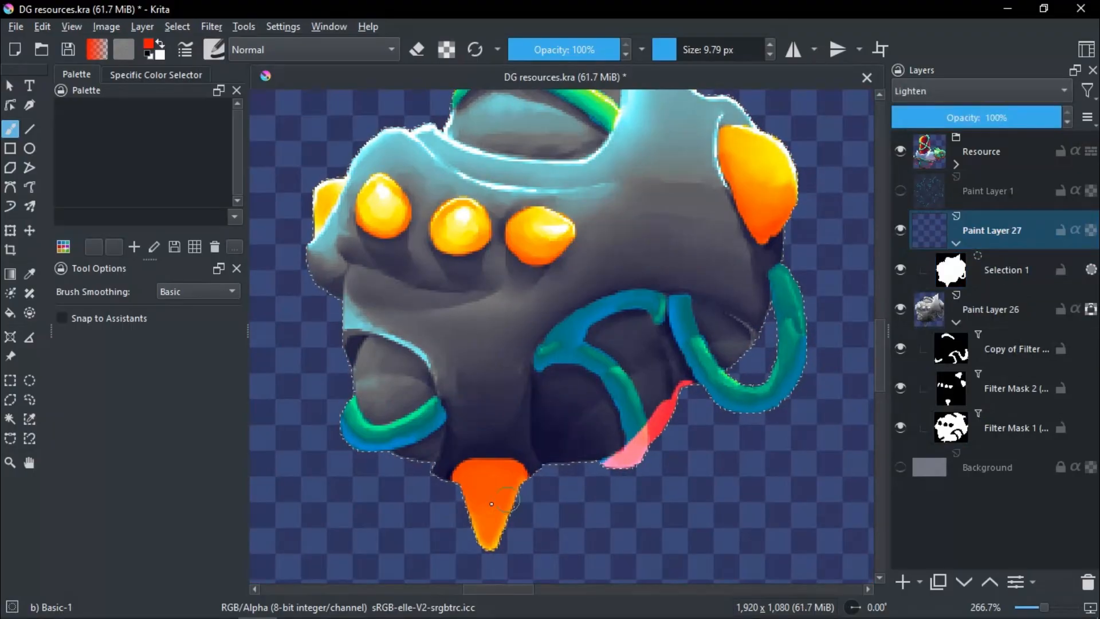
{"action": "right_click", "coordinate": [551, 456]}
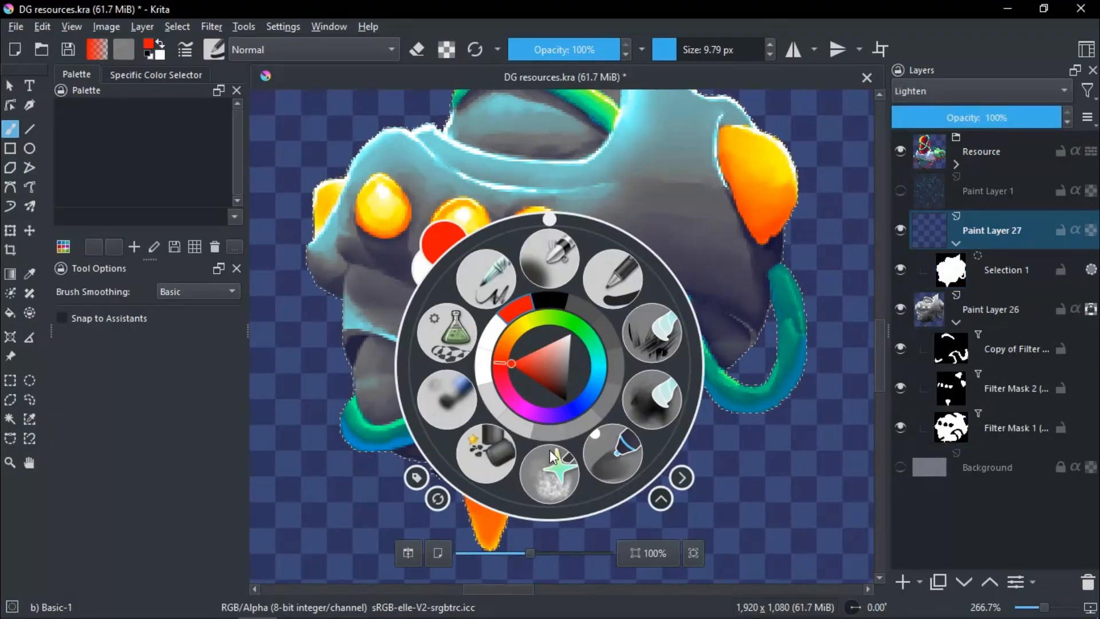
{"action": "left_click", "coordinate": [483, 425]}
{"action": "scroll", "coordinate": [515, 487], "scroll_direction": "up", "scroll_amount": 3}
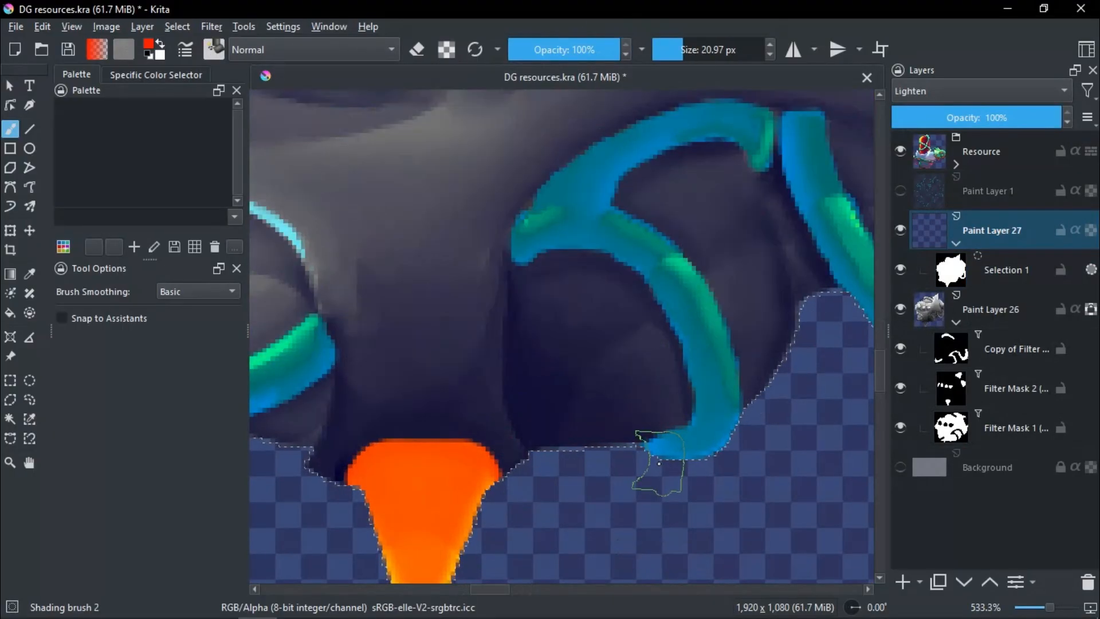
Paint a red rim light along the lower tube's outer end and the body's bottom edges
{"action": "scroll", "coordinate": [602, 401], "scroll_direction": "up", "scroll_amount": 2}
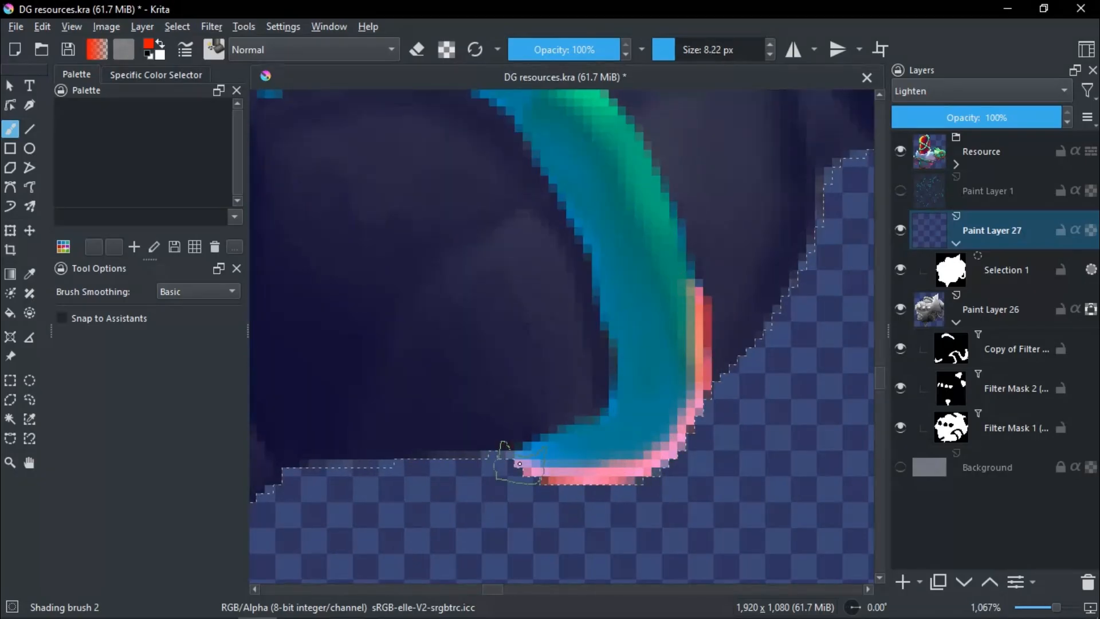
{"action": "key", "text": "Tab"}
{"action": "left_click_drag", "start_coordinate": [356, 405], "coordinate": [653, 370]}
{"action": "mouse_move", "coordinate": [307, 400]}
{"action": "left_mouse_down"}
{"action": "mouse_move", "coordinate": [321, 476]}
{"action": "mouse_move", "coordinate": [357, 414]}
{"action": "left_mouse_up"}
{"action": "left_click_drag", "start_coordinate": [356, 414], "coordinate": [448, 412]}
{"action": "mouse_move", "coordinate": [436, 455]}
{"action": "left_mouse_down"}
{"action": "mouse_move", "coordinate": [270, 437]}
{"action": "mouse_move", "coordinate": [429, 462]}
{"action": "left_mouse_up"}
{"action": "left_click_drag", "start_coordinate": [614, 309], "coordinate": [466, 417]}
{"action": "scroll", "coordinate": [229, 332], "scroll_direction": "up", "scroll_amount": 1}
Paint red rim light along the outer edge of the front socket's ball and the opening's upper corner
{"action": "left_click_drag", "start_coordinate": [298, 433], "coordinate": [275, 292]}
{"action": "left_click_drag", "start_coordinate": [300, 171], "coordinate": [323, 239]}
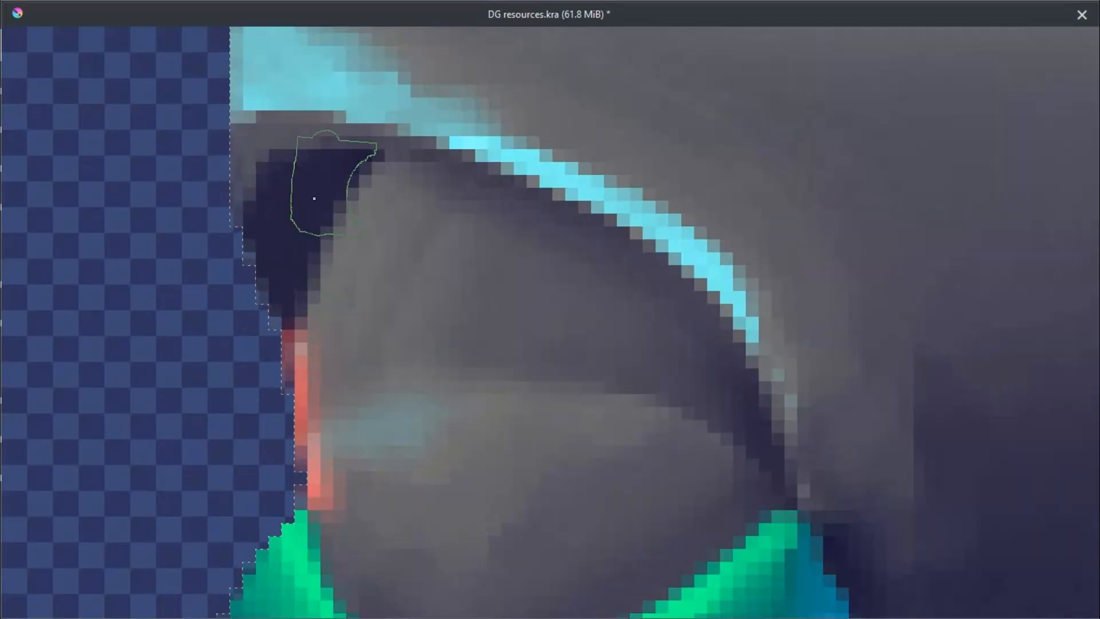
{"action": "scroll", "coordinate": [323, 240], "scroll_direction": "down", "scroll_amount": 5}
{"action": "scroll", "coordinate": [373, 228], "scroll_direction": "up", "scroll_amount": 4}
Continue the red rim light along the cheek's lower edge and around the front socket
{"action": "mouse_move", "coordinate": [565, 429]}
{"action": "left_mouse_down"}
{"action": "mouse_move", "coordinate": [491, 304]}
{"action": "mouse_move", "coordinate": [197, 223]}
{"action": "left_mouse_up"}
{"action": "scroll", "coordinate": [201, 270], "scroll_direction": "down", "scroll_amount": 4}
{"action": "scroll", "coordinate": [181, 165], "scroll_direction": "up", "scroll_amount": 4}
{"action": "mouse_move", "coordinate": [748, 345]}
{"action": "left_mouse_down"}
{"action": "mouse_move", "coordinate": [599, 341]}
{"action": "mouse_move", "coordinate": [272, 232]}
{"action": "left_mouse_up"}
{"action": "scroll", "coordinate": [127, 337], "scroll_direction": "up", "scroll_amount": 1}
{"action": "left_click_drag", "start_coordinate": [304, 389], "coordinate": [86, 141]}
{"action": "scroll", "coordinate": [62, 129], "scroll_direction": "down", "scroll_amount": 5}
{"action": "scroll", "coordinate": [440, 283], "scroll_direction": "up", "scroll_amount": 4}
Paint red rim light around the lower spike's base and along the neighbouring underside edges
{"action": "mouse_move", "coordinate": [444, 232]}
{"action": "left_mouse_down"}
{"action": "mouse_move", "coordinate": [343, 438]}
{"action": "mouse_move", "coordinate": [281, 469]}
{"action": "left_mouse_up"}
{"action": "mouse_move", "coordinate": [704, 346]}
{"action": "left_mouse_down"}
{"action": "mouse_move", "coordinate": [474, 283]}
{"action": "mouse_move", "coordinate": [393, 123]}
{"action": "left_mouse_up"}
{"action": "mouse_move", "coordinate": [392, 123]}
{"action": "left_mouse_down"}
{"action": "mouse_move", "coordinate": [474, 410]}
{"action": "mouse_move", "coordinate": [432, 292]}
{"action": "left_mouse_up"}
{"action": "left_click_drag", "start_coordinate": [432, 292], "coordinate": [215, 200]}
{"action": "left_click_drag", "start_coordinate": [760, 351], "coordinate": [636, 539]}
{"action": "left_click_drag", "start_coordinate": [770, 204], "coordinate": [757, 336]}
{"action": "scroll", "coordinate": [757, 321], "scroll_direction": "down", "scroll_amount": 4}
Add red rim light along the shell's lower edge and the sides of the hanging tube
{"action": "scroll", "coordinate": [646, 290], "scroll_direction": "up", "scroll_amount": 4}
{"action": "left_click_drag", "start_coordinate": [172, 178], "coordinate": [380, 223]}
{"action": "left_click_drag", "start_coordinate": [457, 307], "coordinate": [308, 169]}
{"action": "scroll", "coordinate": [290, 401], "scroll_direction": "up", "scroll_amount": 2}
{"action": "left_click_drag", "start_coordinate": [265, 289], "coordinate": [416, 277]}
Thin the red rim along the shell's lower edge beside the hanging tube with the eraser
{"action": "scroll", "coordinate": [467, 153], "scroll_direction": "down", "scroll_amount": 3}
{"action": "scroll", "coordinate": [393, 364], "scroll_direction": "up", "scroll_amount": 3}
{"action": "left_click_drag", "start_coordinate": [803, 412], "coordinate": [717, 319]}
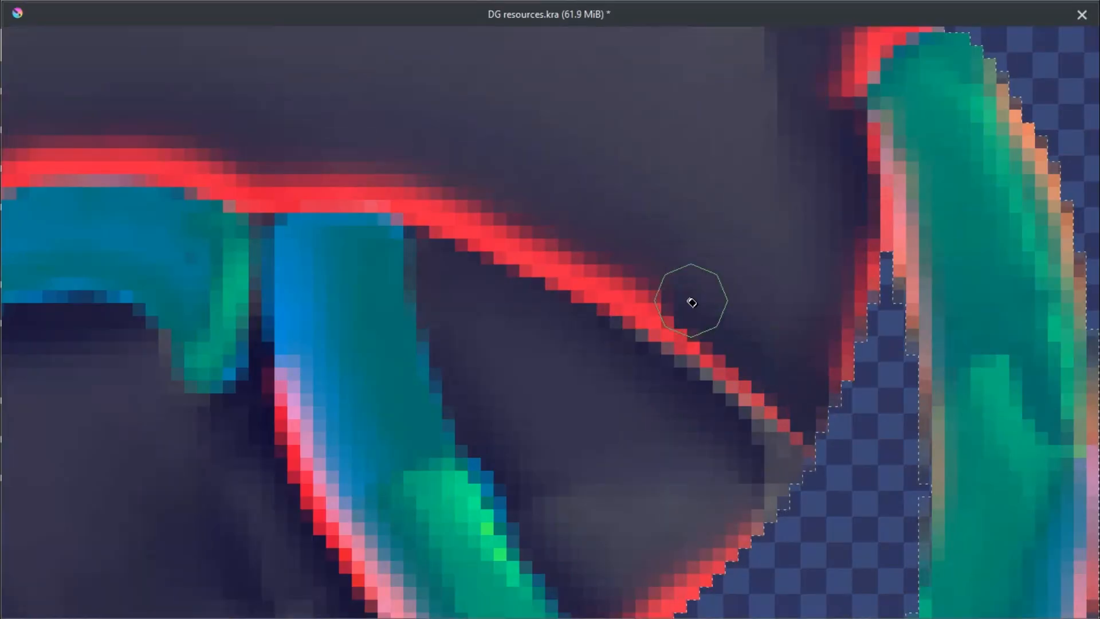
{"action": "scroll", "coordinate": [152, 121], "scroll_direction": "down", "scroll_amount": 3}
{"action": "scroll", "coordinate": [554, 479], "scroll_direction": "up", "scroll_amount": 2}
Accent the mouth line in red and brush a soft red glow around it with a large brush
{"action": "mouse_move", "coordinate": [562, 477]}
{"action": "left_mouse_down"}
{"action": "mouse_move", "coordinate": [457, 447]}
{"action": "mouse_move", "coordinate": [369, 115]}
{"action": "left_mouse_up"}
{"action": "scroll", "coordinate": [716, 164], "scroll_direction": "down", "scroll_amount": 5}
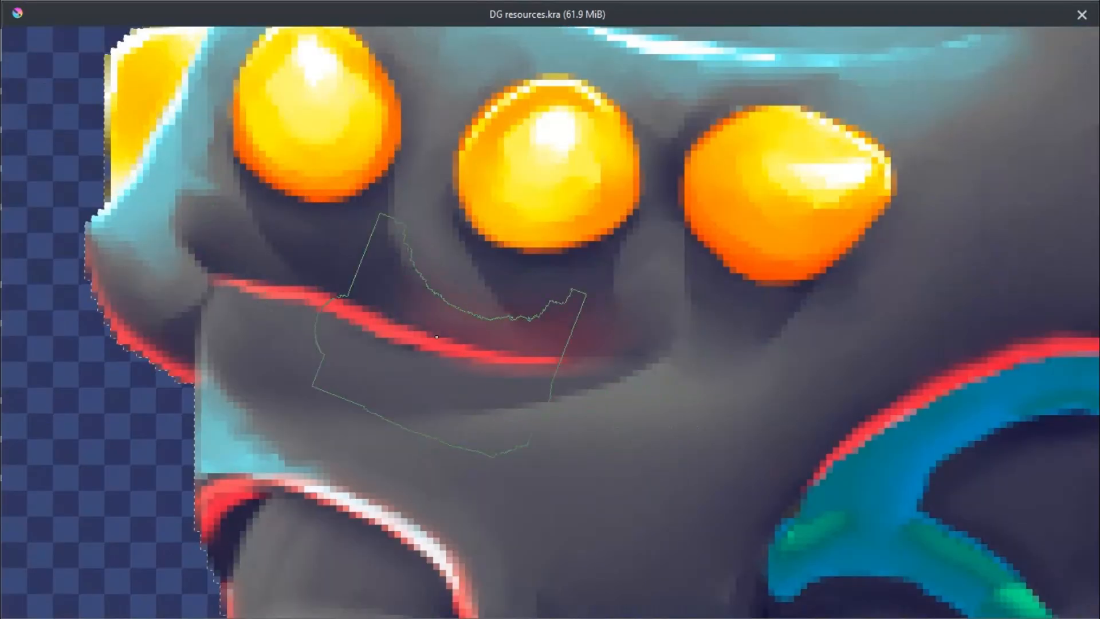
{"action": "scroll", "coordinate": [348, 346], "scroll_direction": "down", "scroll_amount": 2}
{"action": "scroll", "coordinate": [348, 346], "scroll_direction": "up", "scroll_amount": 5}
{"action": "scroll", "coordinate": [454, 394], "scroll_direction": "up", "scroll_amount": 3}
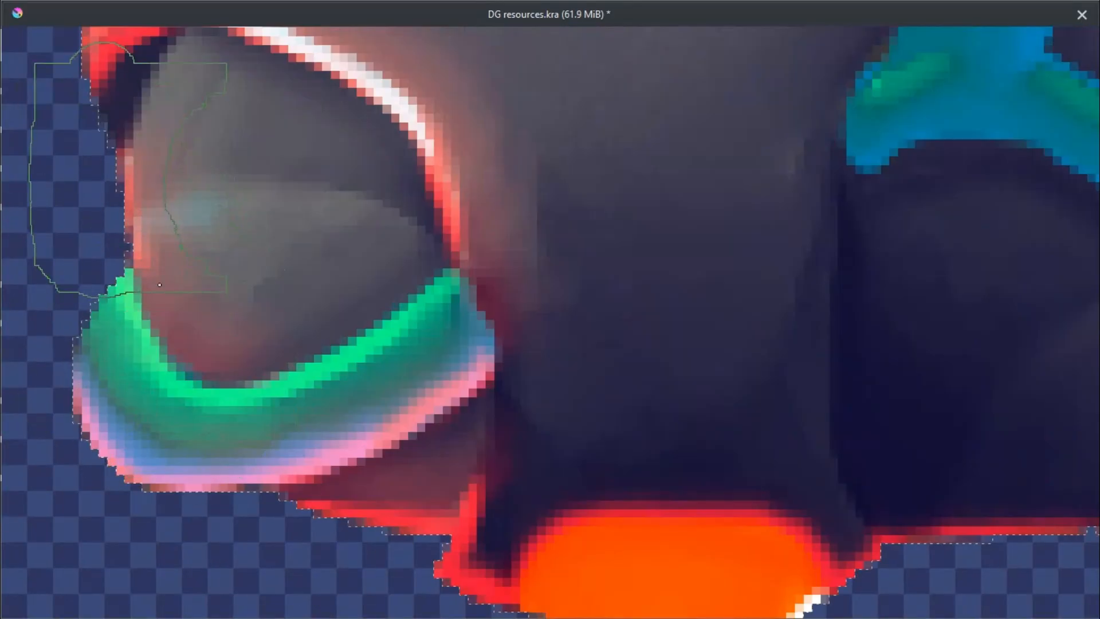
Glaze a soft red glow over the lower part of the front socket's ball and the nearby leg
{"action": "mouse_move", "coordinate": [159, 285]}
{"action": "left_mouse_down"}
{"action": "mouse_move", "coordinate": [242, 155]}
{"action": "mouse_move", "coordinate": [386, 302]}
{"action": "left_mouse_up"}
{"action": "scroll", "coordinate": [386, 302], "scroll_direction": "down", "scroll_amount": 1}
{"action": "mouse_move", "coordinate": [393, 352]}
{"action": "left_mouse_down"}
{"action": "mouse_move", "coordinate": [491, 361]}
{"action": "mouse_move", "coordinate": [500, 400]}
{"action": "mouse_move", "coordinate": [442, 401]}
{"action": "mouse_move", "coordinate": [517, 299]}
{"action": "mouse_move", "coordinate": [395, 281]}
{"action": "left_mouse_up"}
{"action": "scroll", "coordinate": [460, 368], "scroll_direction": "down", "scroll_amount": 1}
Brush a soft red glow over the hanging tube and the shell above its lower rim
{"action": "left_click_drag", "start_coordinate": [758, 351], "coordinate": [710, 427]}
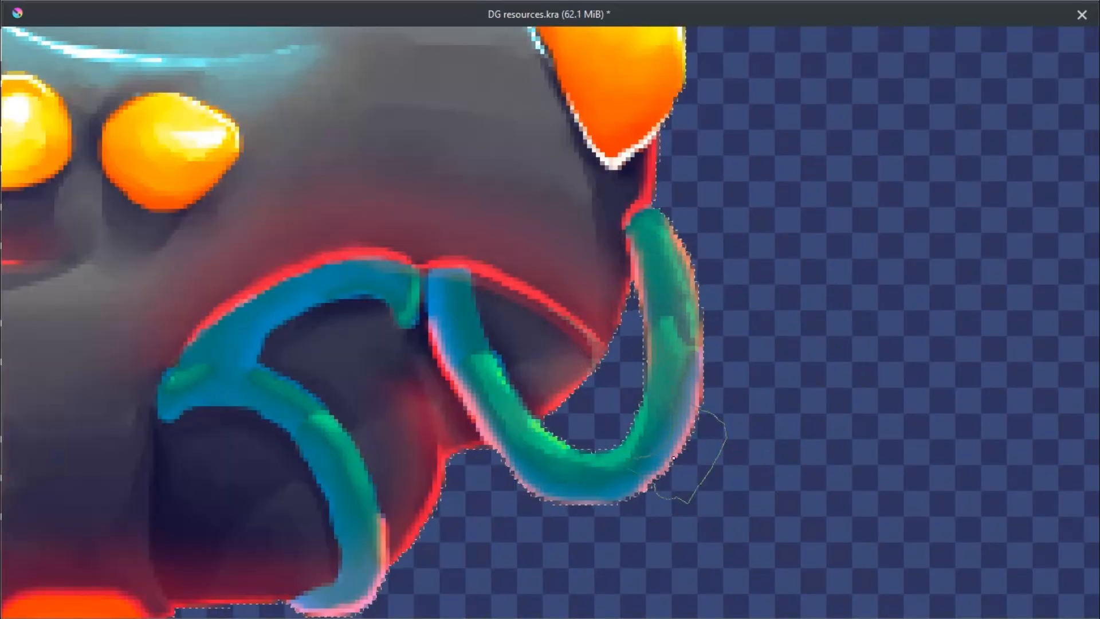
{"action": "left_click_drag", "start_coordinate": [569, 228], "coordinate": [619, 310]}
{"action": "left_click_drag", "start_coordinate": [18, 236], "coordinate": [361, 284]}
Retouch the yellow eyes, adding soft reflected light to their lower halves
{"action": "scroll", "coordinate": [663, 314], "scroll_direction": "up", "scroll_amount": 3}
{"action": "scroll", "coordinate": [523, 311], "scroll_direction": "up", "scroll_amount": 6}
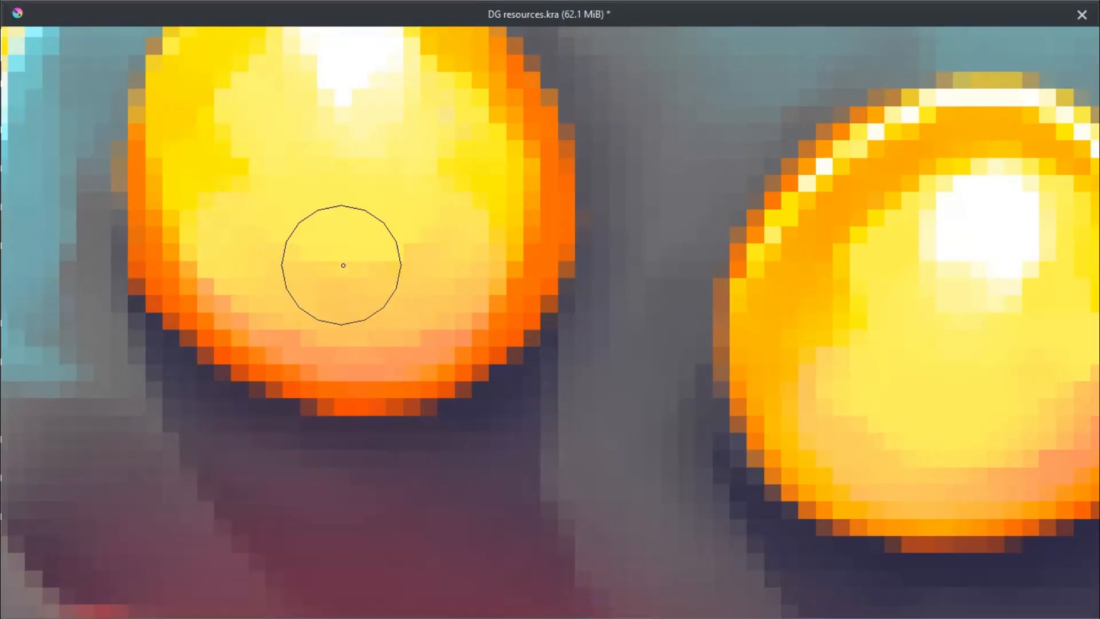
{"action": "scroll", "coordinate": [343, 266], "scroll_direction": "down", "scroll_amount": 2}
{"action": "mouse_move", "coordinate": [573, 332]}
{"action": "left_mouse_down"}
{"action": "mouse_move", "coordinate": [636, 320]}
{"action": "mouse_move", "coordinate": [562, 272]}
{"action": "mouse_move", "coordinate": [593, 290]}
{"action": "left_mouse_up"}
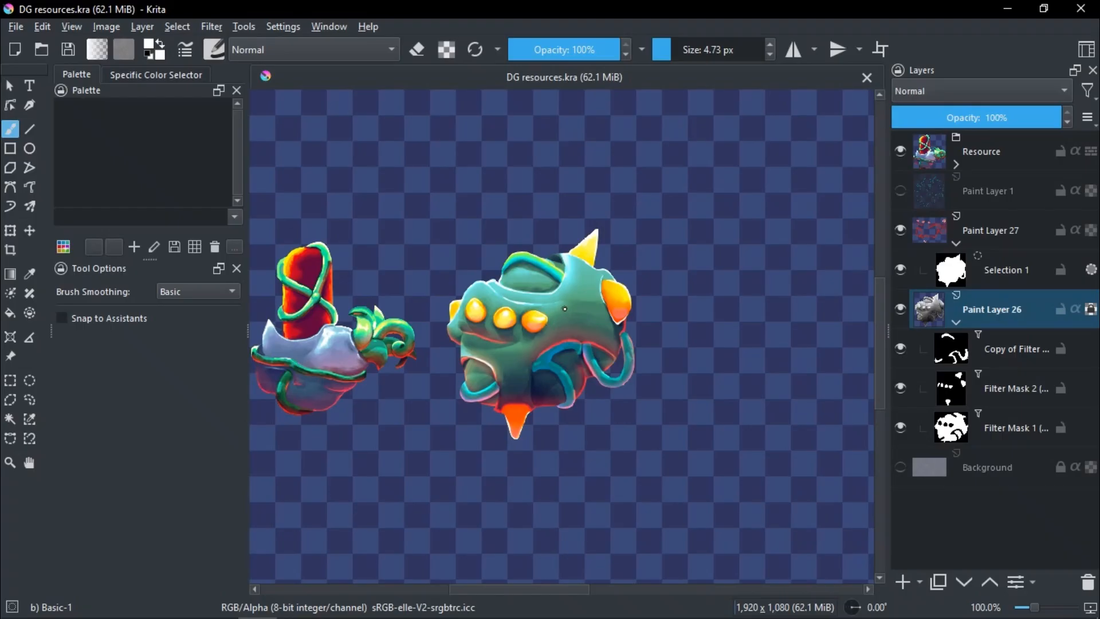
Paint a white highlight on the shell beside the large orange eye and blend it with the Smoothgrit brush while Filter Mask 1 is hidden
{"action": "scroll", "coordinate": [619, 282], "scroll_direction": "up", "scroll_amount": 2}
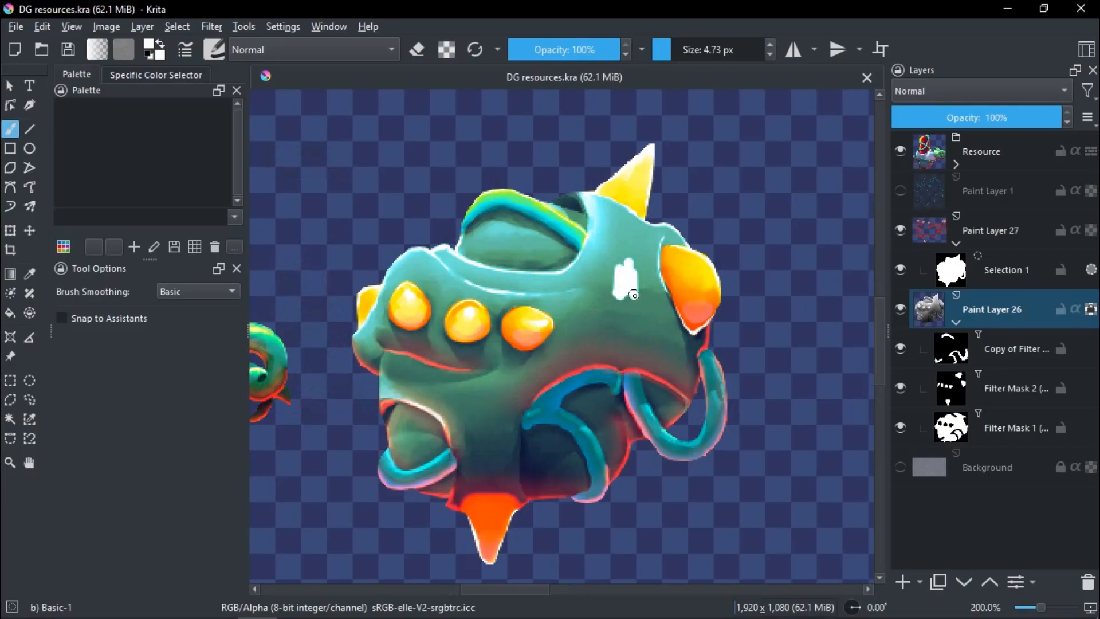
{"action": "left_click", "coordinate": [901, 429]}
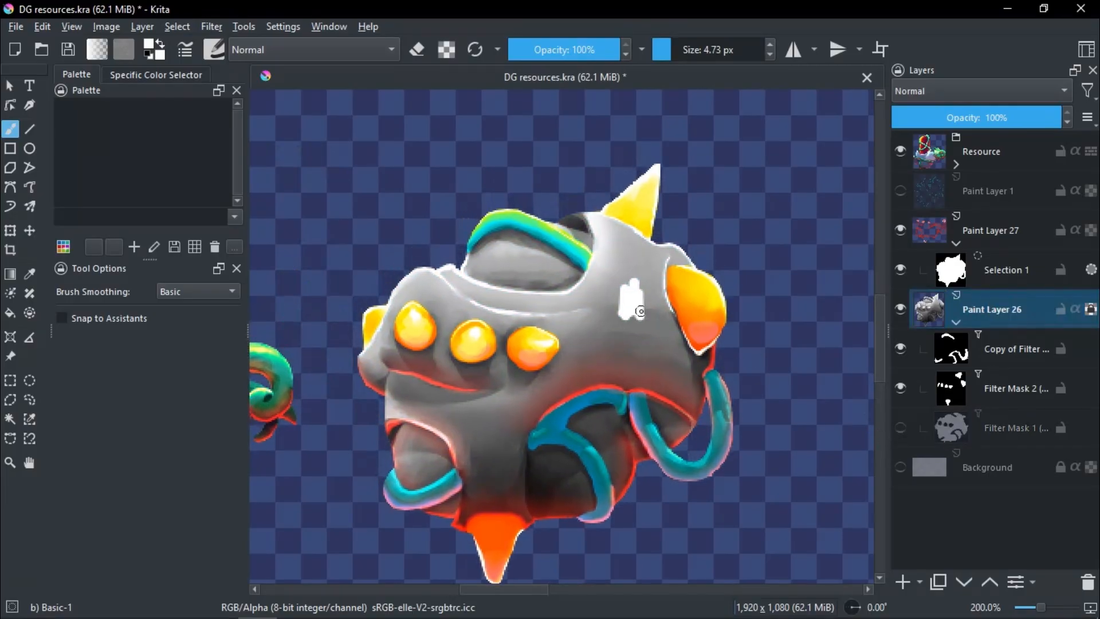
{"action": "scroll", "coordinate": [634, 307], "scroll_direction": "up", "scroll_amount": 2}
{"action": "right_click", "coordinate": [635, 307]}
{"action": "left_click", "coordinate": [724, 341]}
{"action": "mouse_move", "coordinate": [636, 255]}
{"action": "left_mouse_down"}
{"action": "mouse_move", "coordinate": [642, 327]}
{"action": "mouse_move", "coordinate": [625, 318]}
{"action": "mouse_move", "coordinate": [635, 333]}
{"action": "left_mouse_up"}
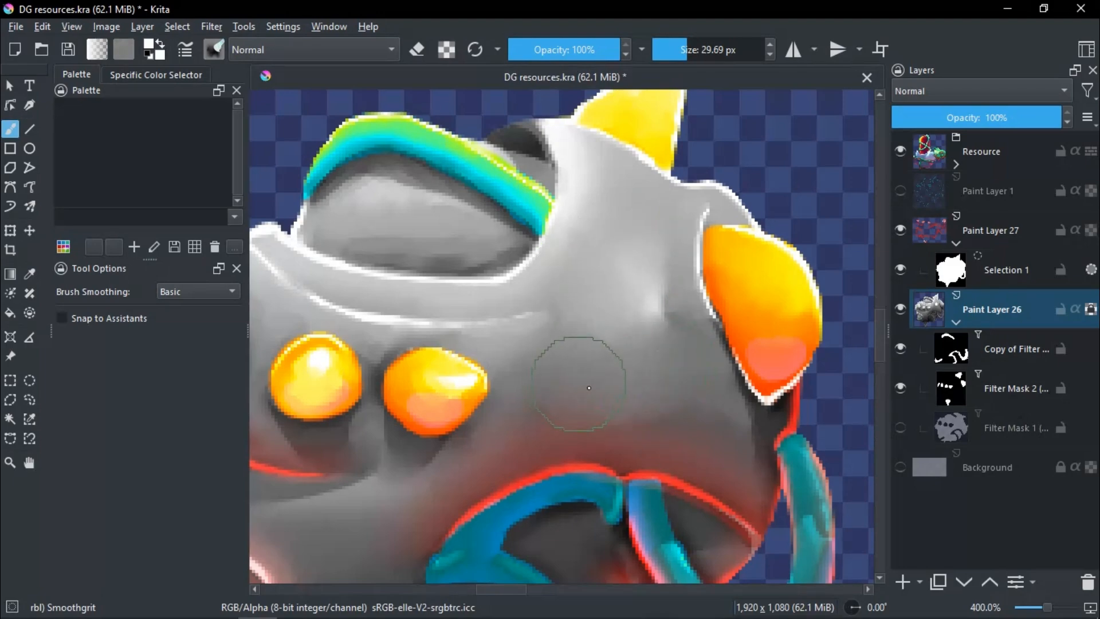
Add a small, sharp white highlight at the shell's crease with the Basic-1 brush and soften its outer side with the Circleblend brush
{"action": "right_click", "coordinate": [630, 394]}
{"action": "left_click", "coordinate": [668, 286]}
{"action": "scroll", "coordinate": [647, 305], "scroll_direction": "up", "scroll_amount": 2}
{"action": "scroll", "coordinate": [659, 296], "scroll_direction": "up", "scroll_amount": 1}
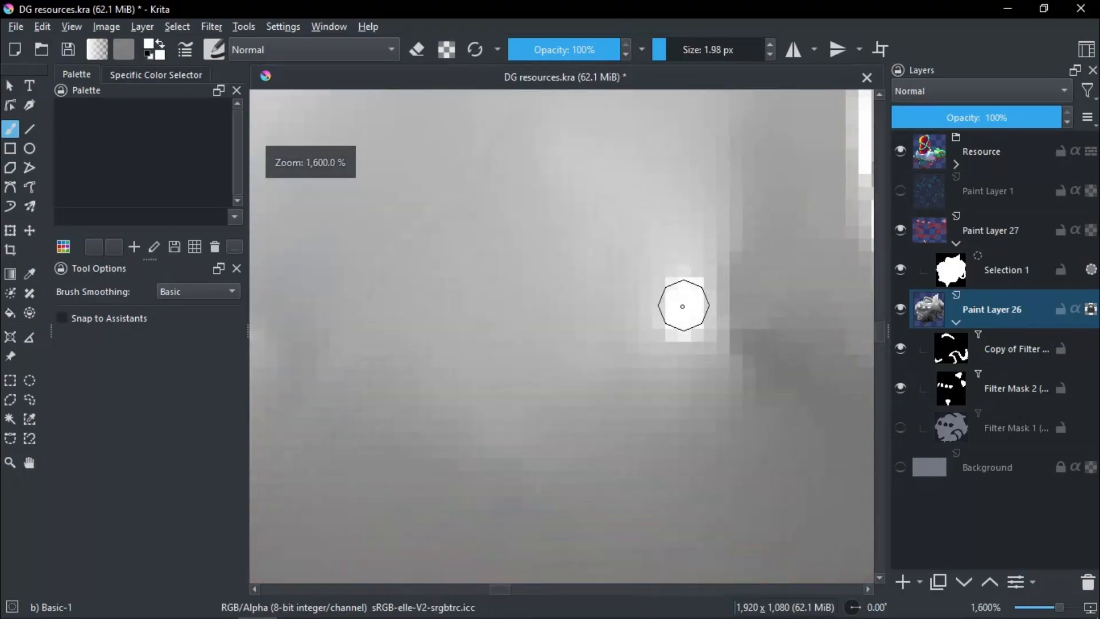
{"action": "left_click_drag", "start_coordinate": [684, 305], "coordinate": [687, 288]}
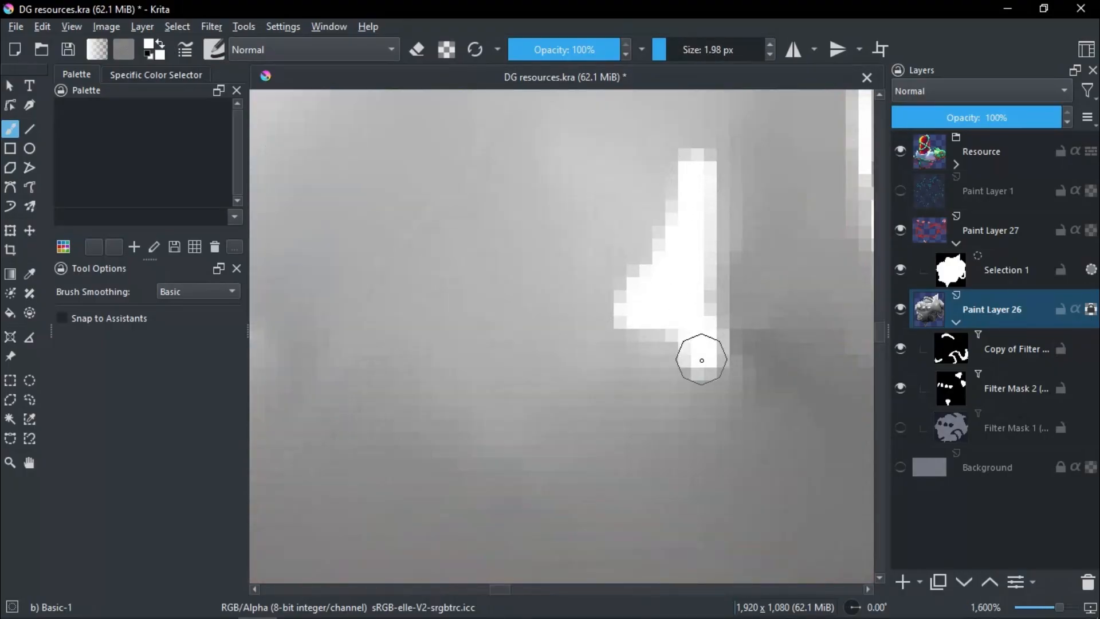
{"action": "right_click", "coordinate": [702, 361]}
{"action": "left_click", "coordinate": [744, 448]}
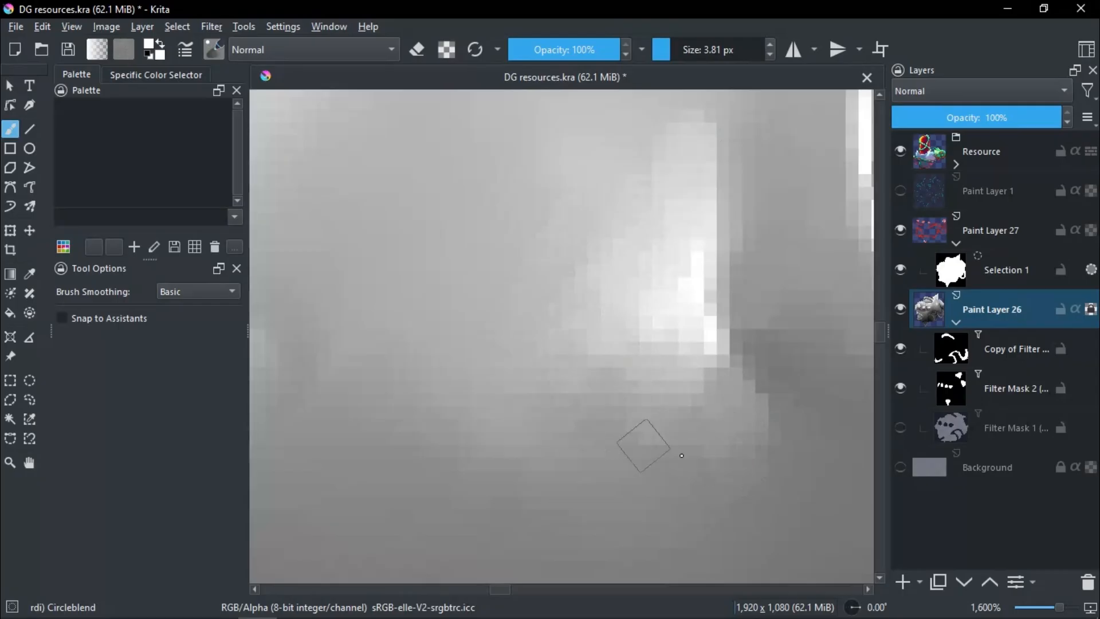
Show Filter Mask 1 again to bring back the shell's teal colouring, with the whole creature in view
{"action": "scroll", "coordinate": [631, 331], "scroll_direction": "down", "scroll_amount": 7}
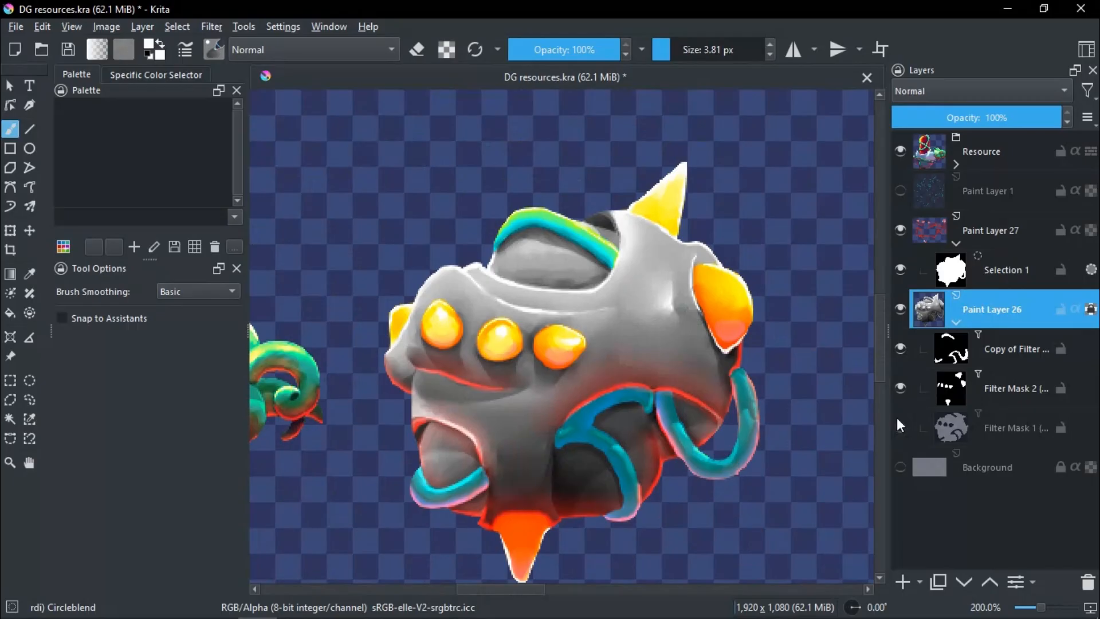
{"action": "left_click", "coordinate": [900, 428]}
{"action": "scroll", "coordinate": [643, 299], "scroll_direction": "down", "scroll_amount": 1}
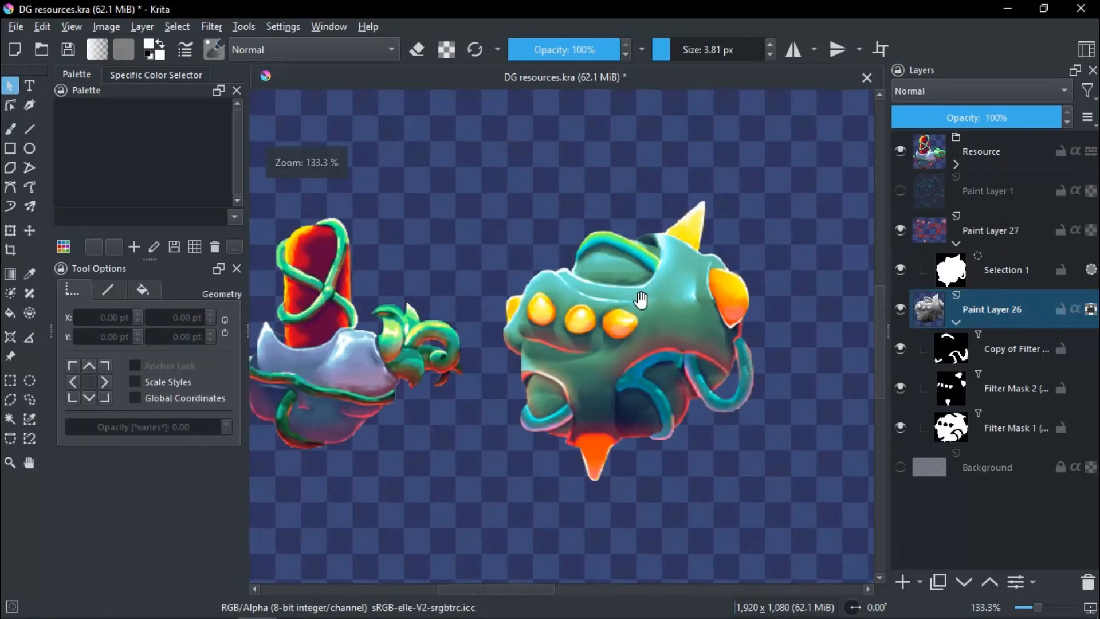
{"action": "scroll", "coordinate": [643, 299], "scroll_direction": "down", "scroll_amount": 2}
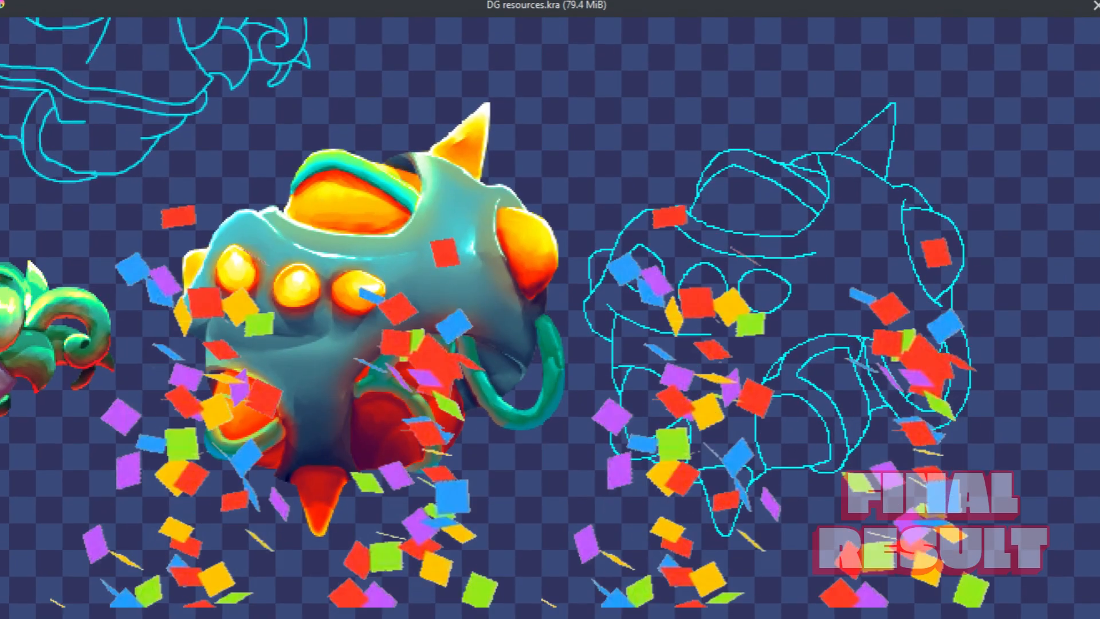